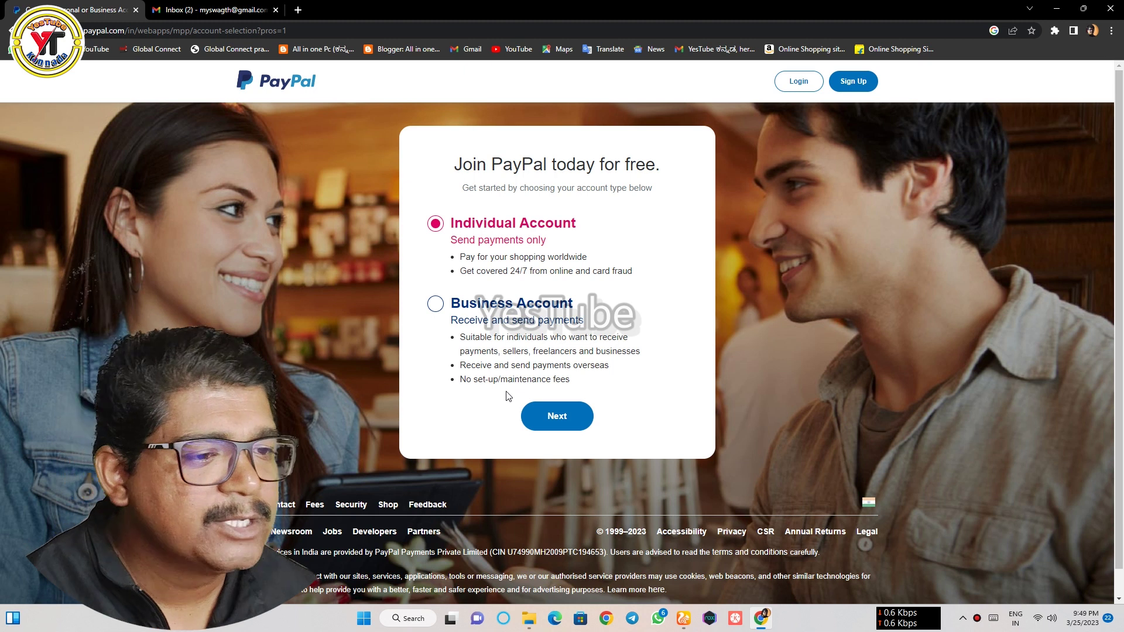
Choose the Business Account type and provide the sign-up email address.
click(436, 305)
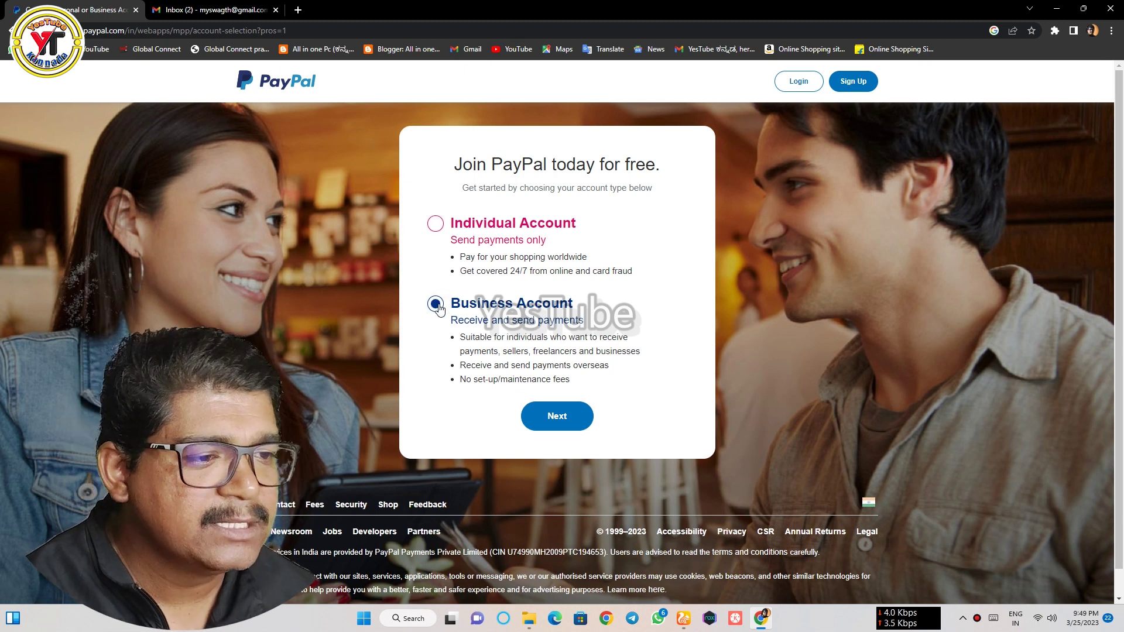
click(558, 418)
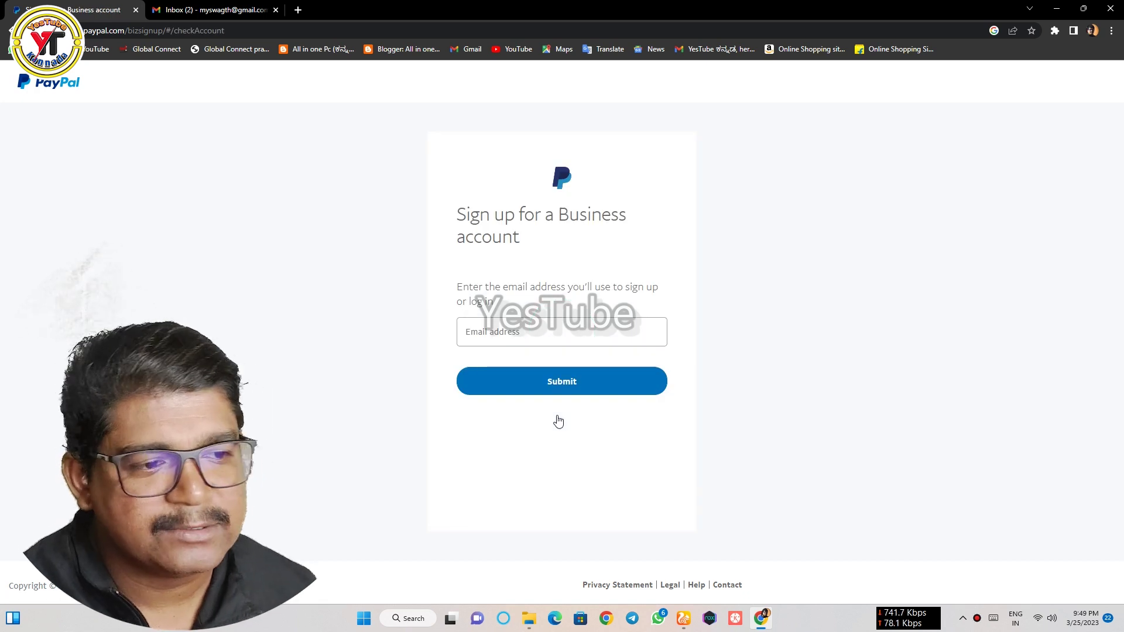
click(503, 329)
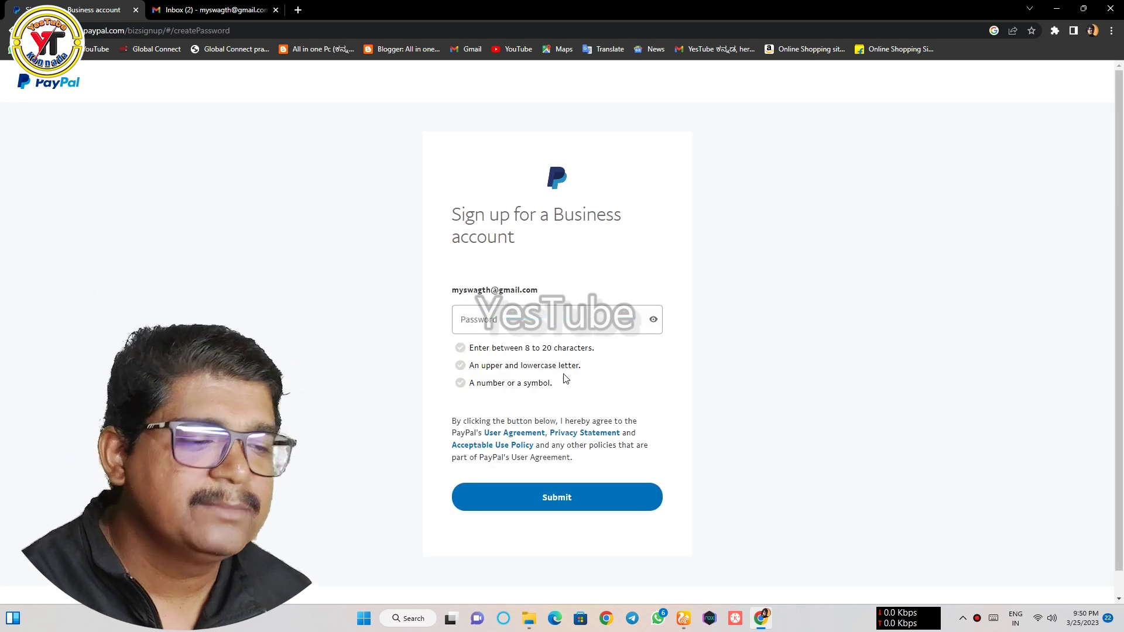
Enter a new account password, show it in plain text, and submit it.
click(525, 326)
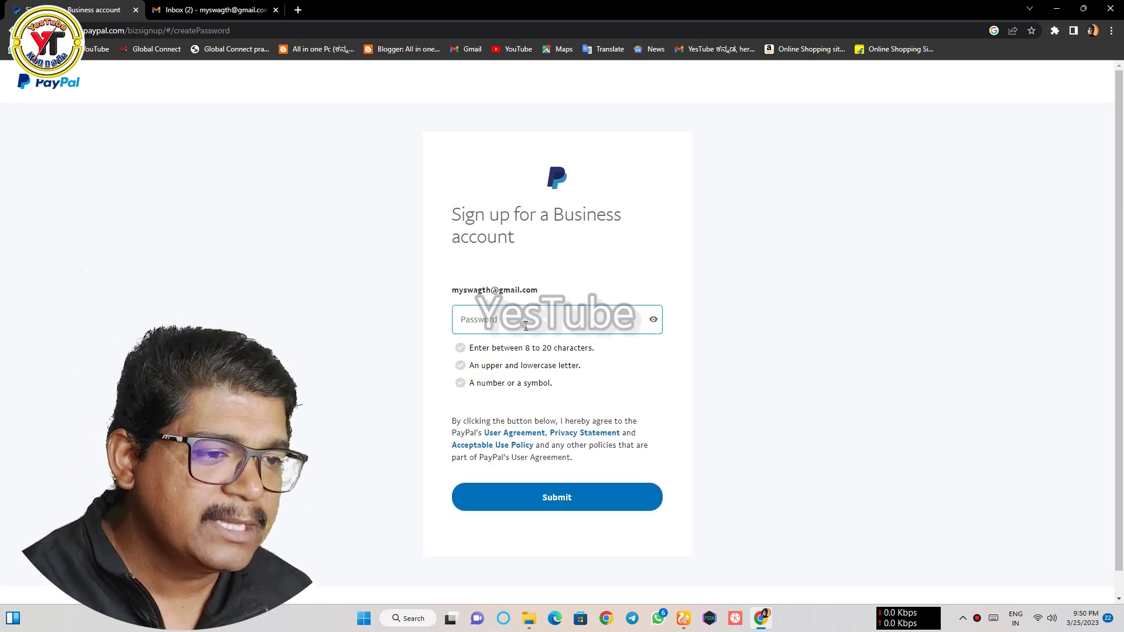
click(486, 324)
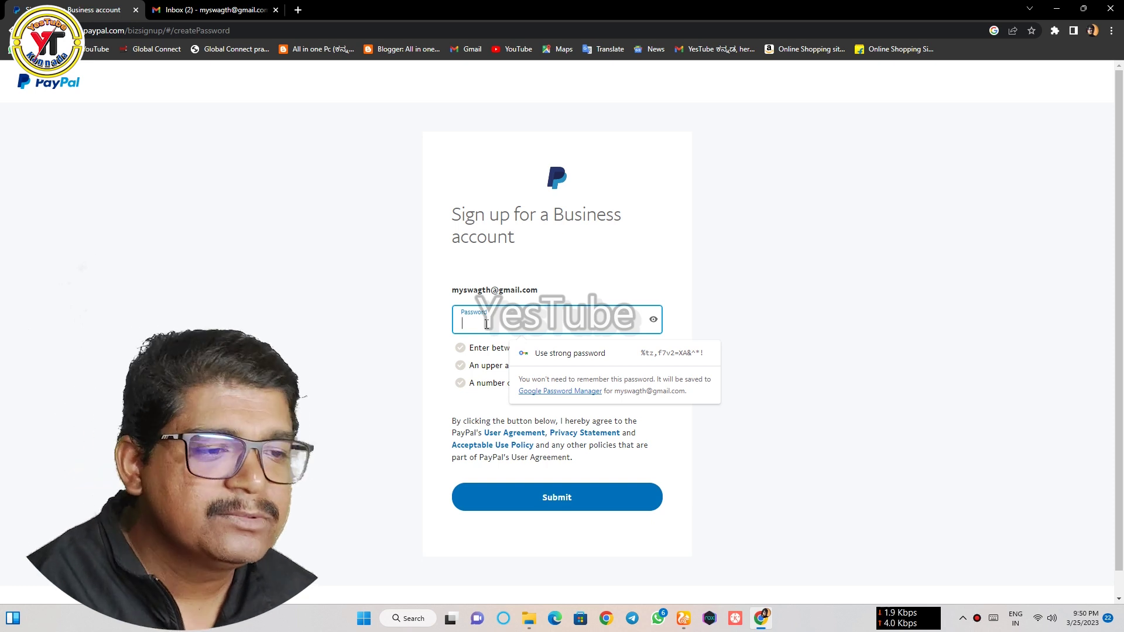
text(a)
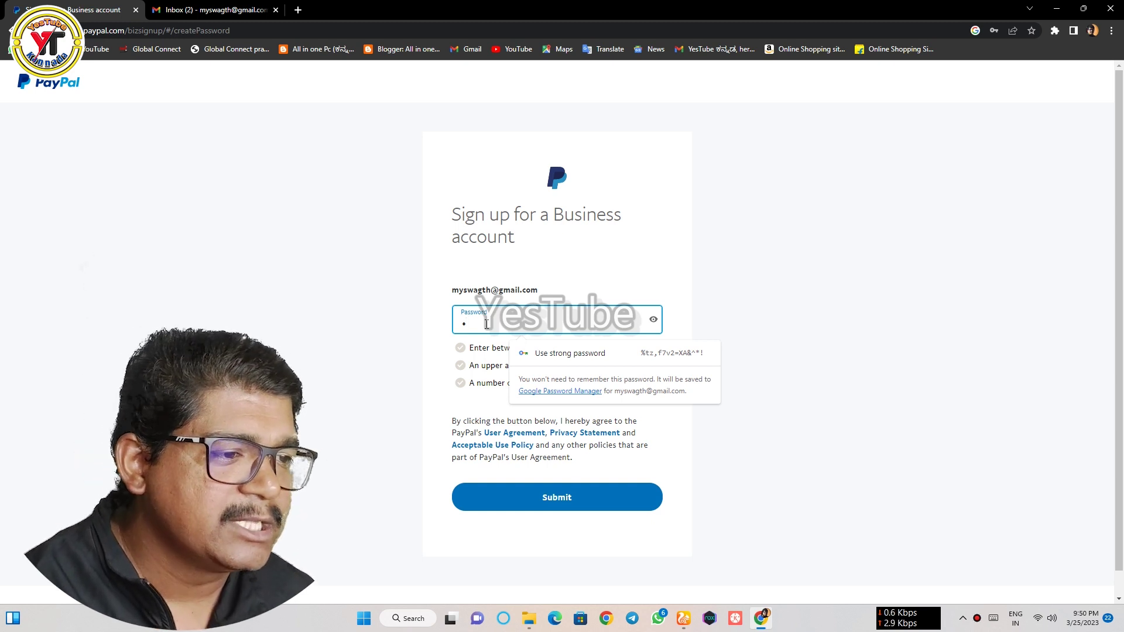
click(653, 320)
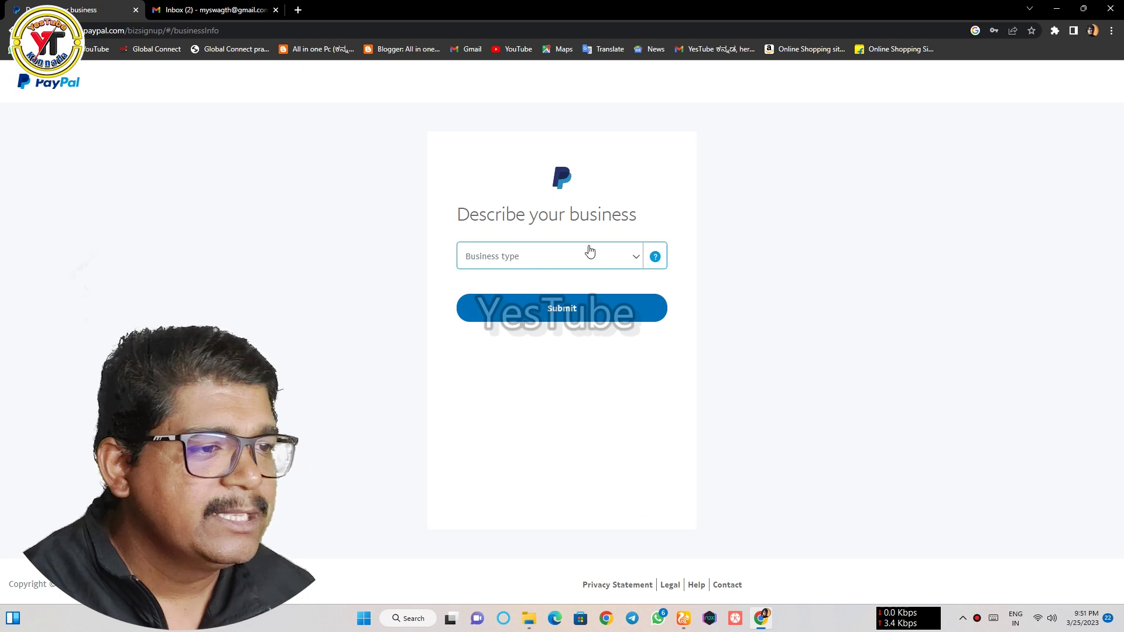
Set the business type to Individual and go to the product or service keywords.
click(636, 261)
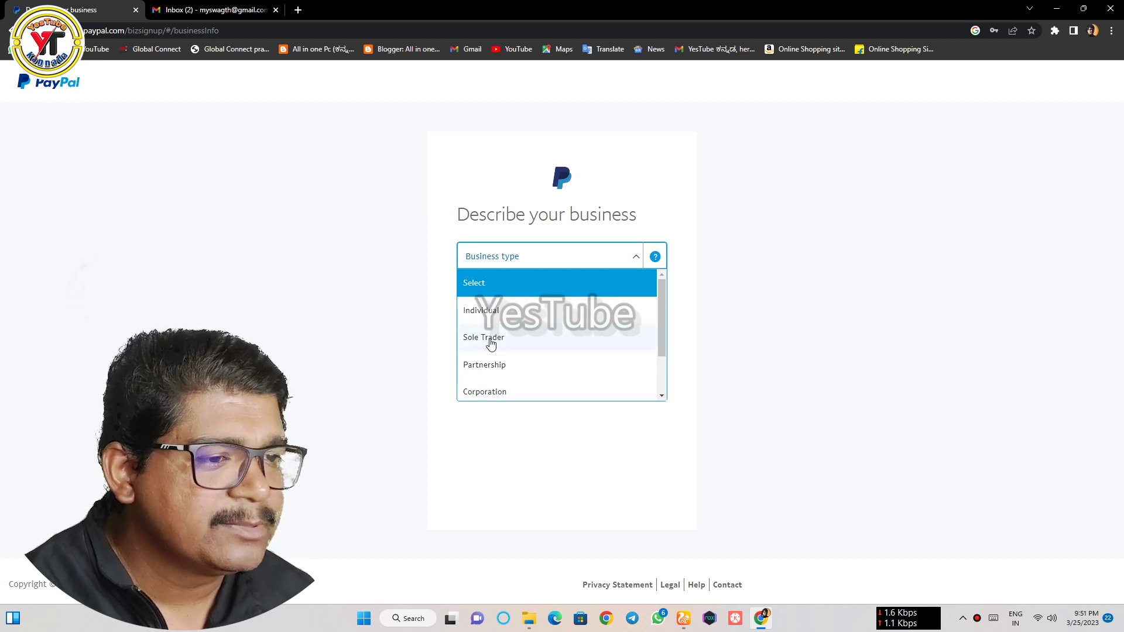
click(490, 311)
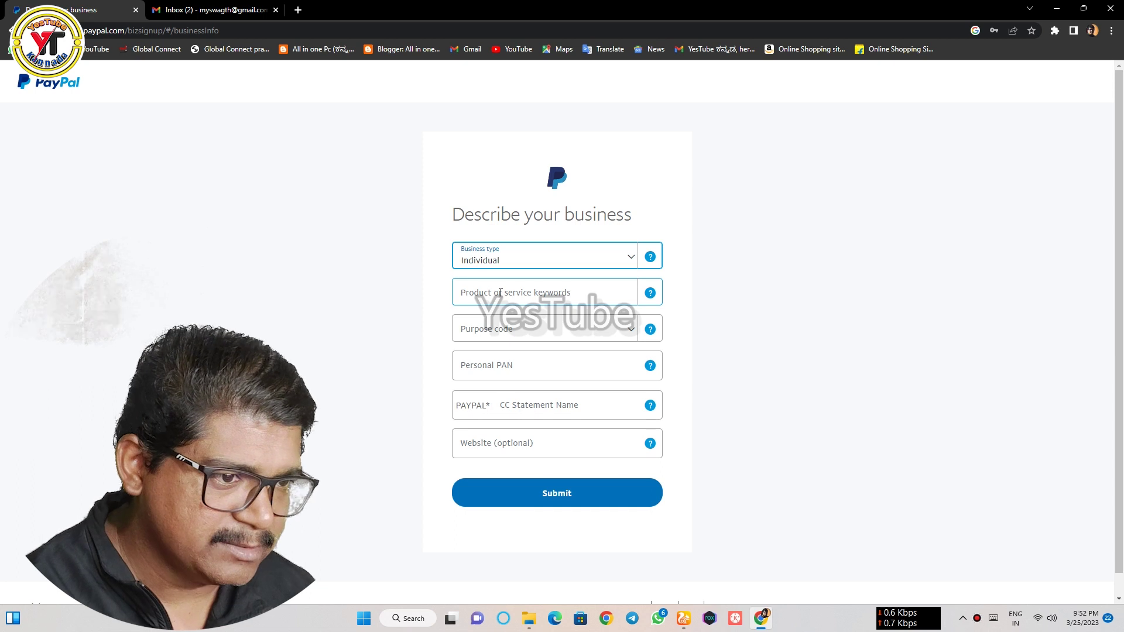
click(500, 293)
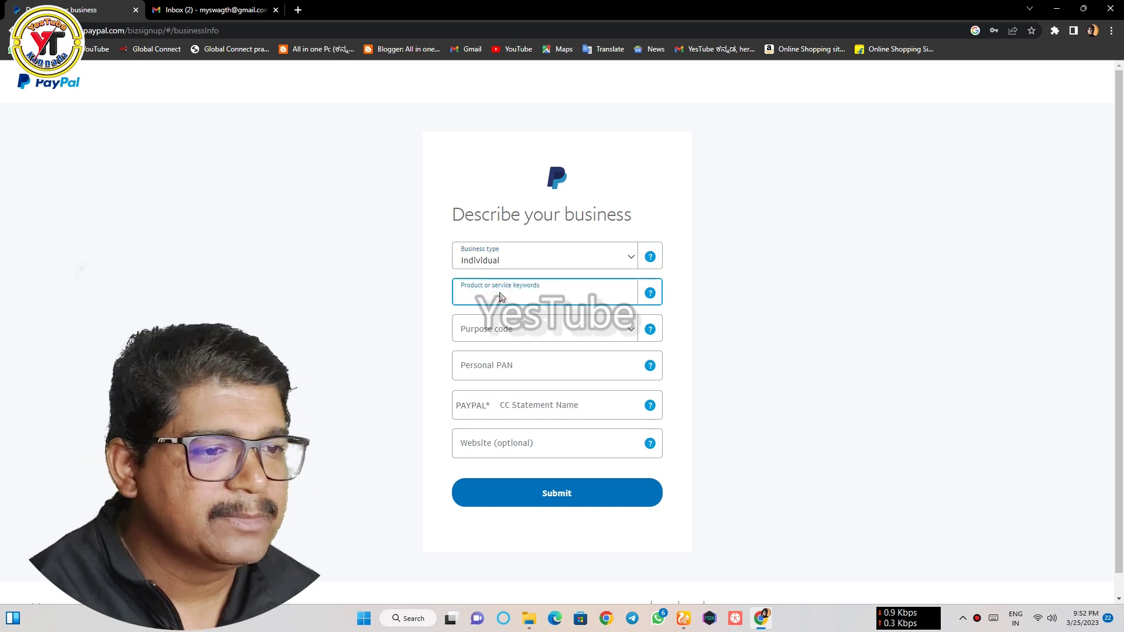
text(d)
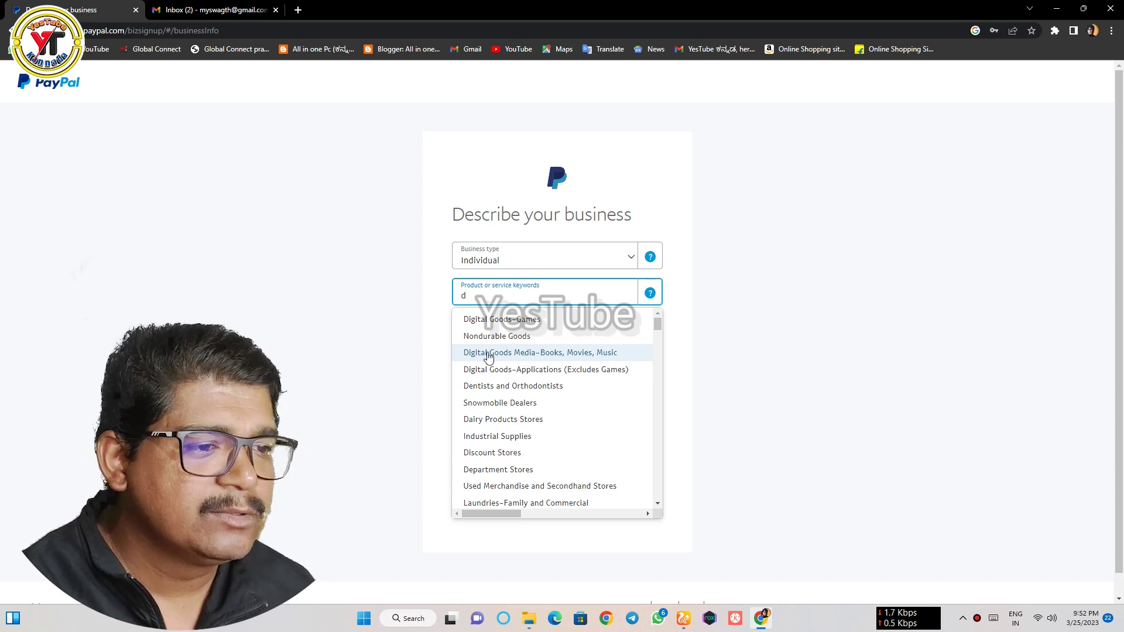
scroll(492, 442, down, 5)
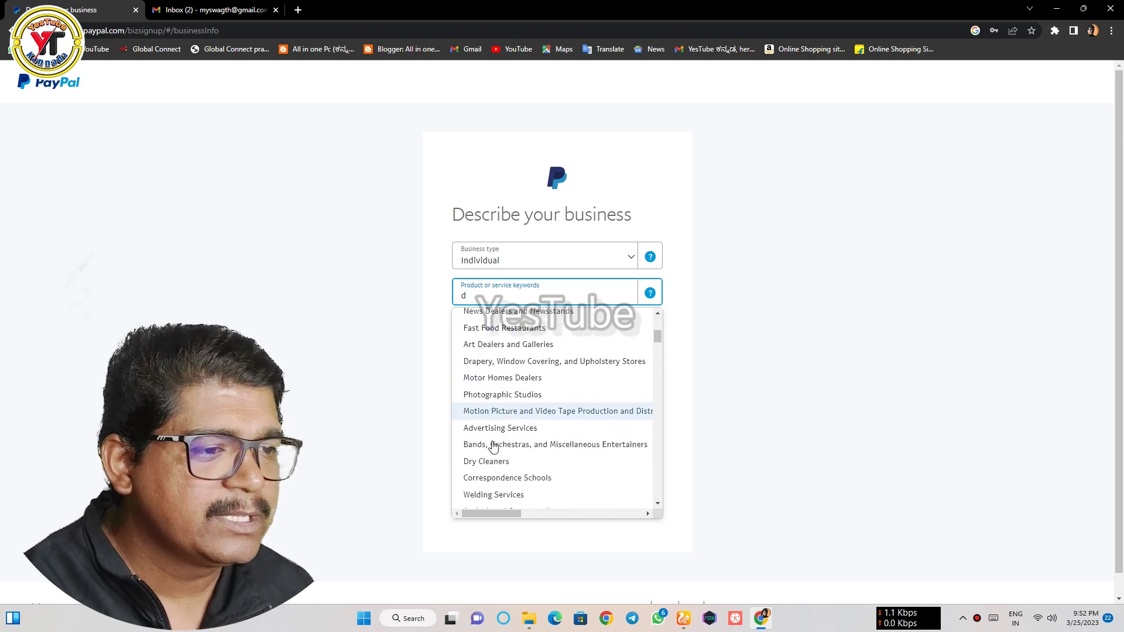
scroll(492, 446, down, 3)
scroll(492, 446, up, 8)
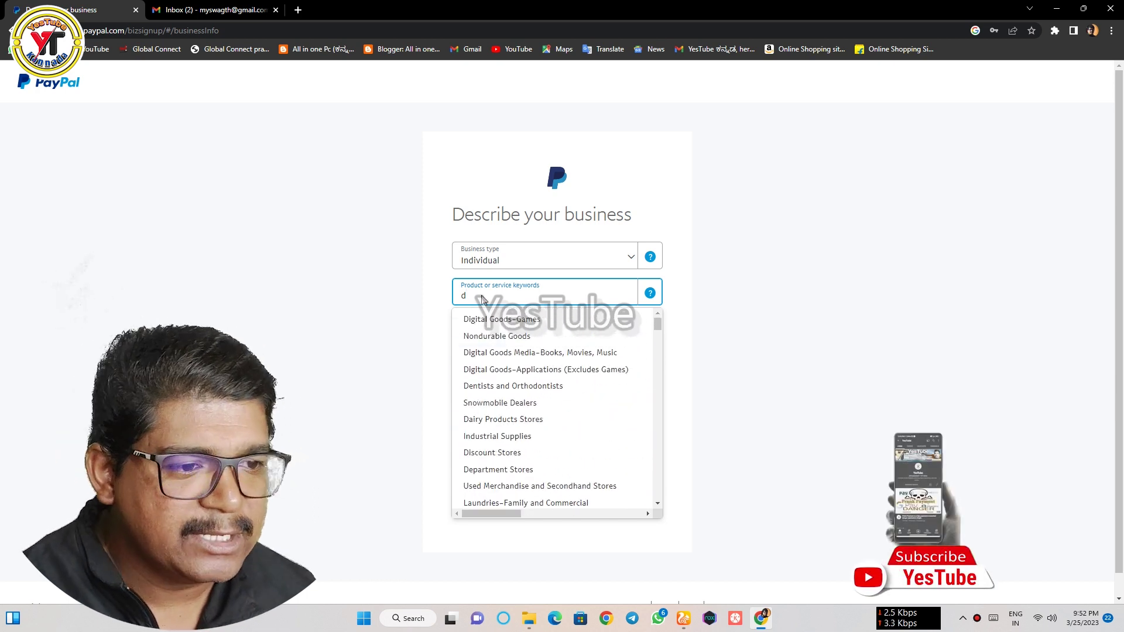
key(BackSpace)
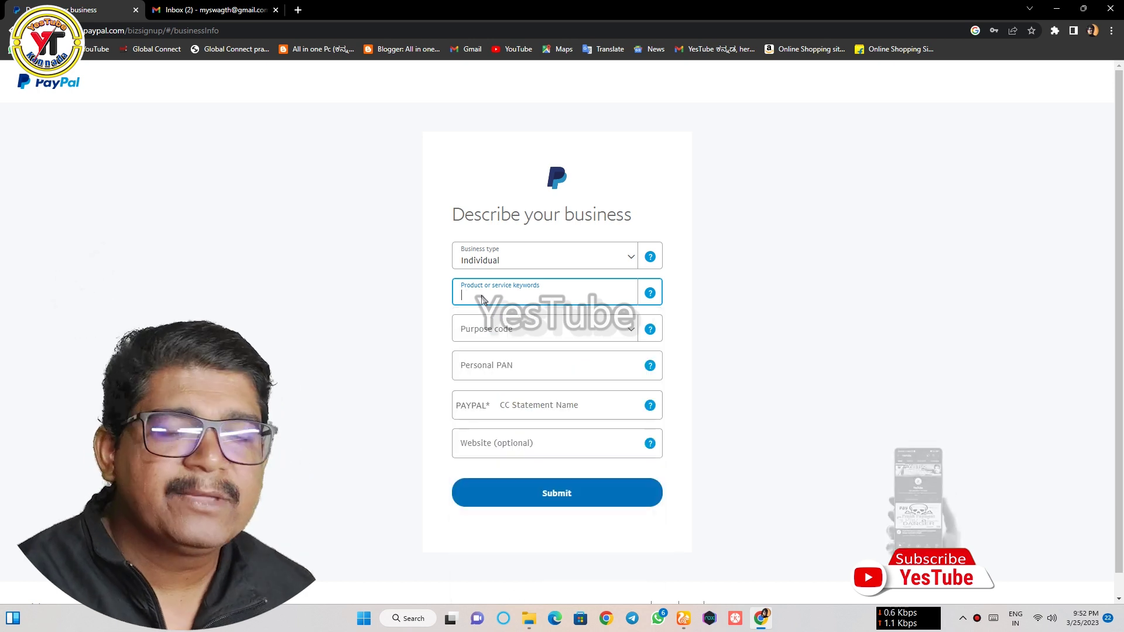
text(ser)
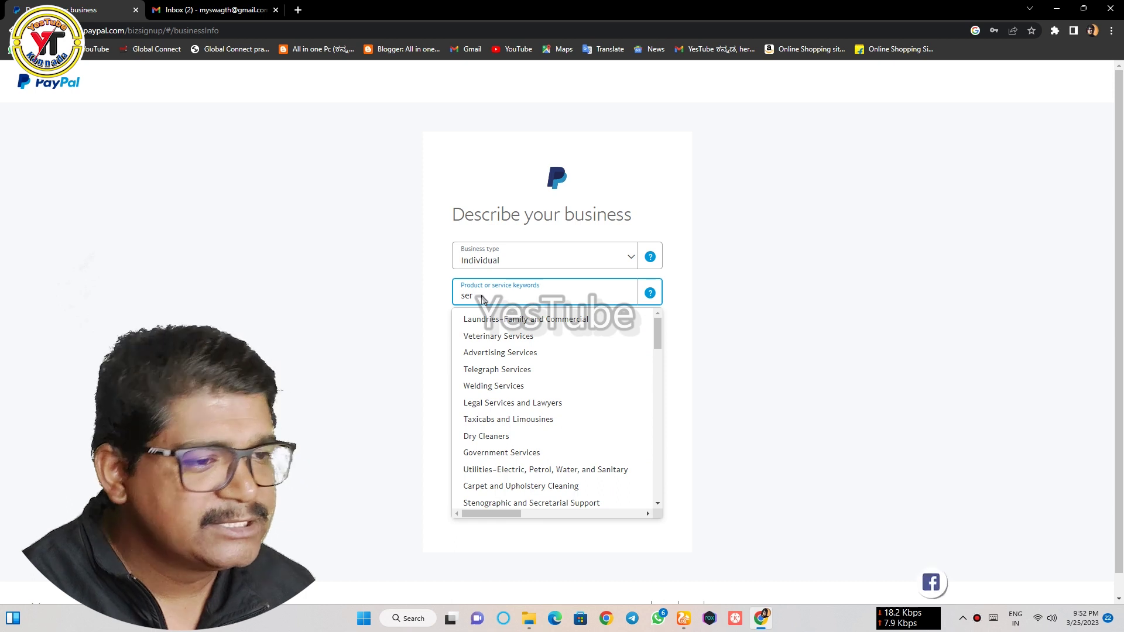
text(v)
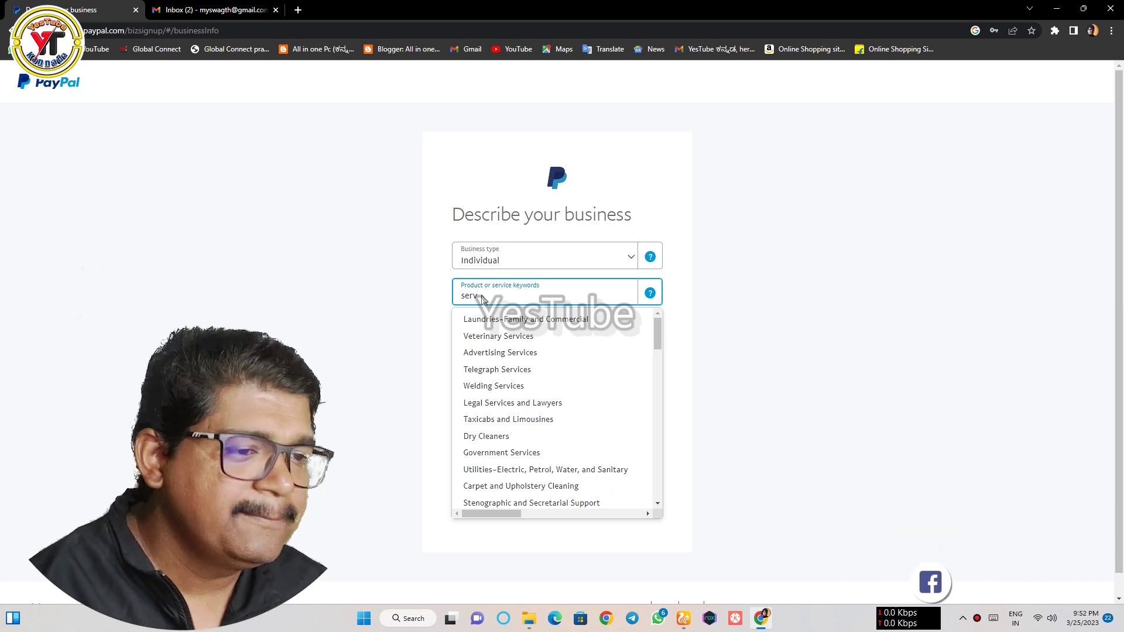
key(BackSpace)
key(BackSpace)
key(BackSpace)
key(BackSpace)
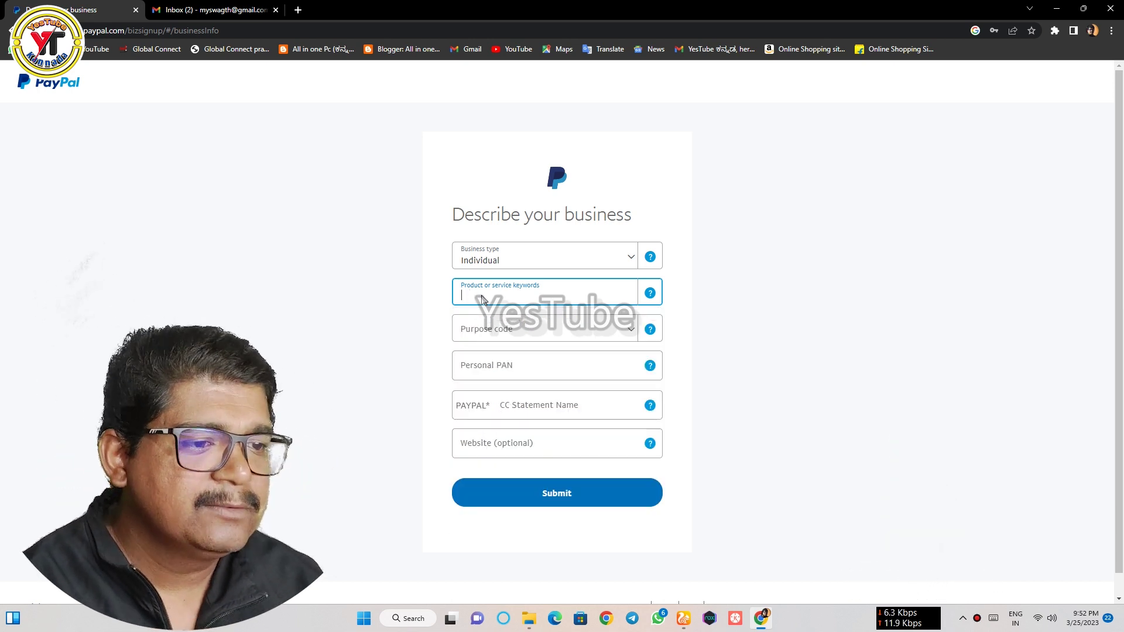
Look up product keywords with "di" and pick Digital Goods Media-Books, Movies, Music.
text(di)
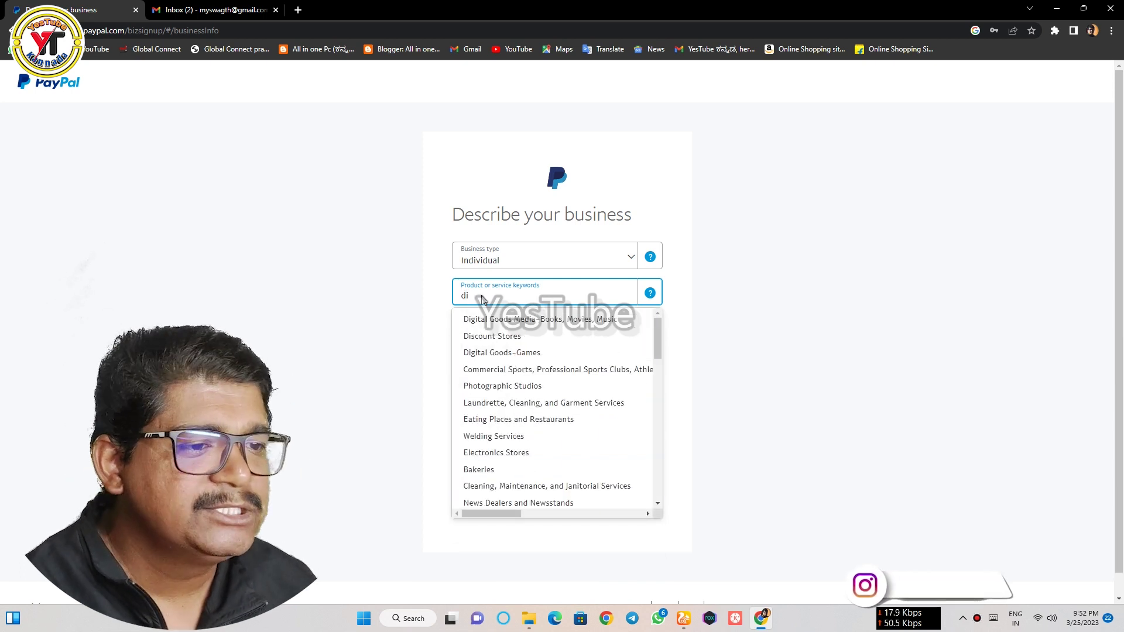
click(523, 325)
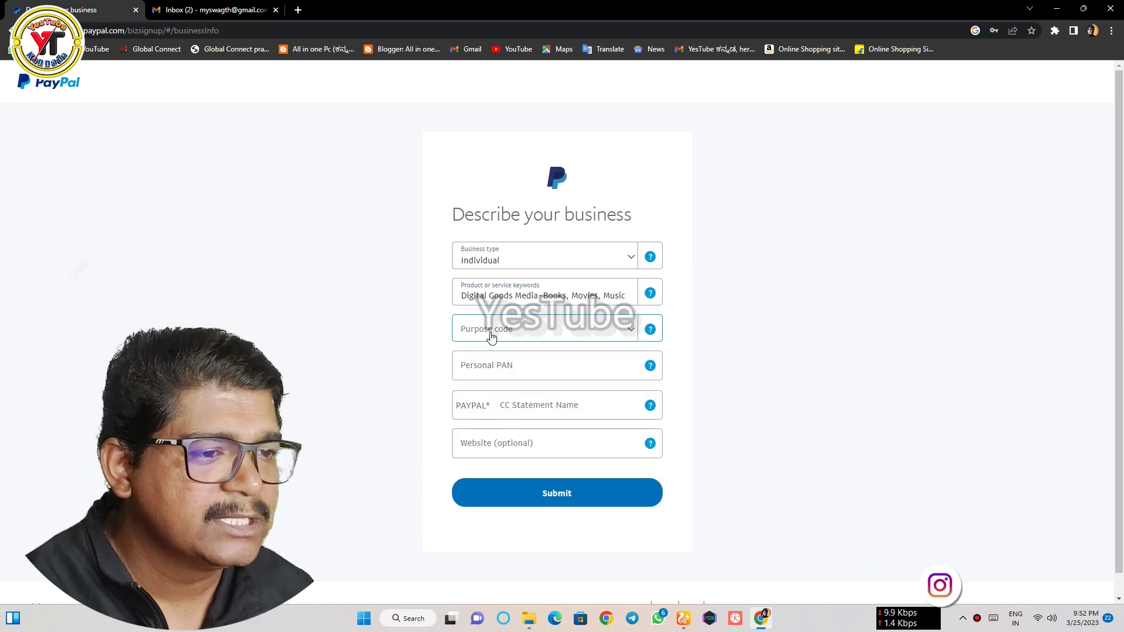
Complete the business details with purpose code P1006, the personal PAN and the CC statement name, and submit them.
click(630, 331)
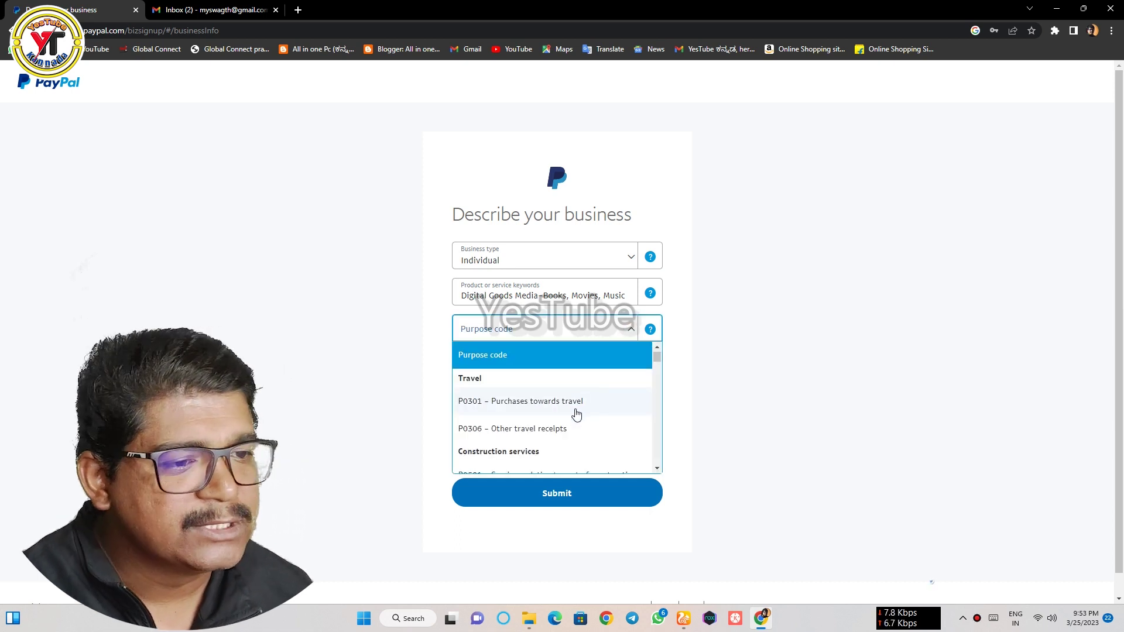
scroll(576, 410, down, 2)
scroll(577, 412, down, 3)
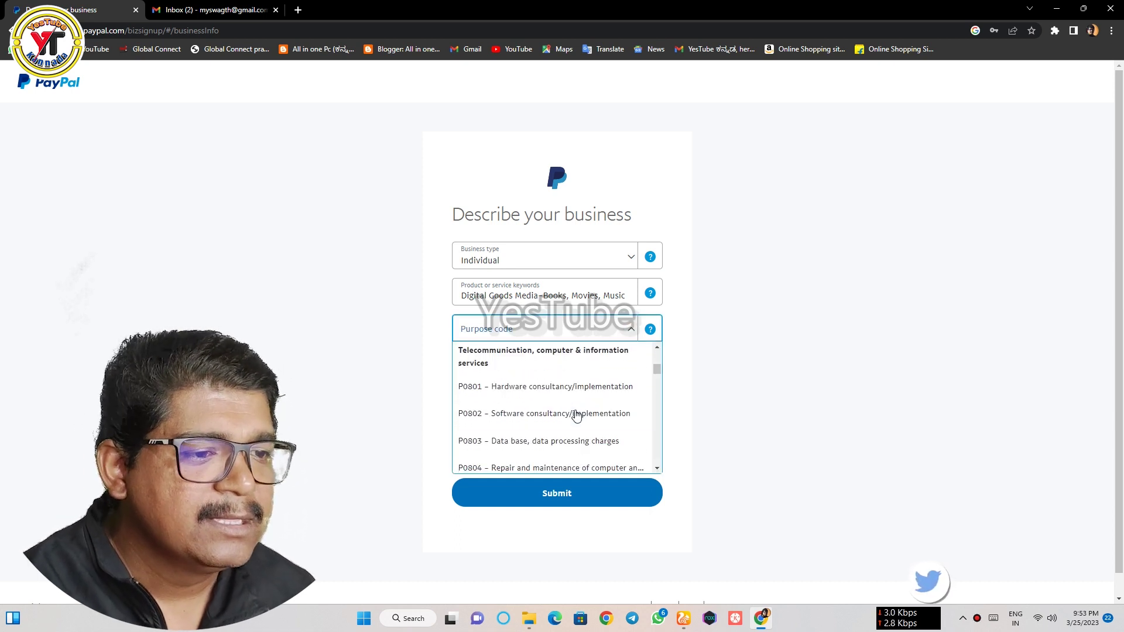
scroll(577, 415, up, 3)
scroll(577, 415, up, 1)
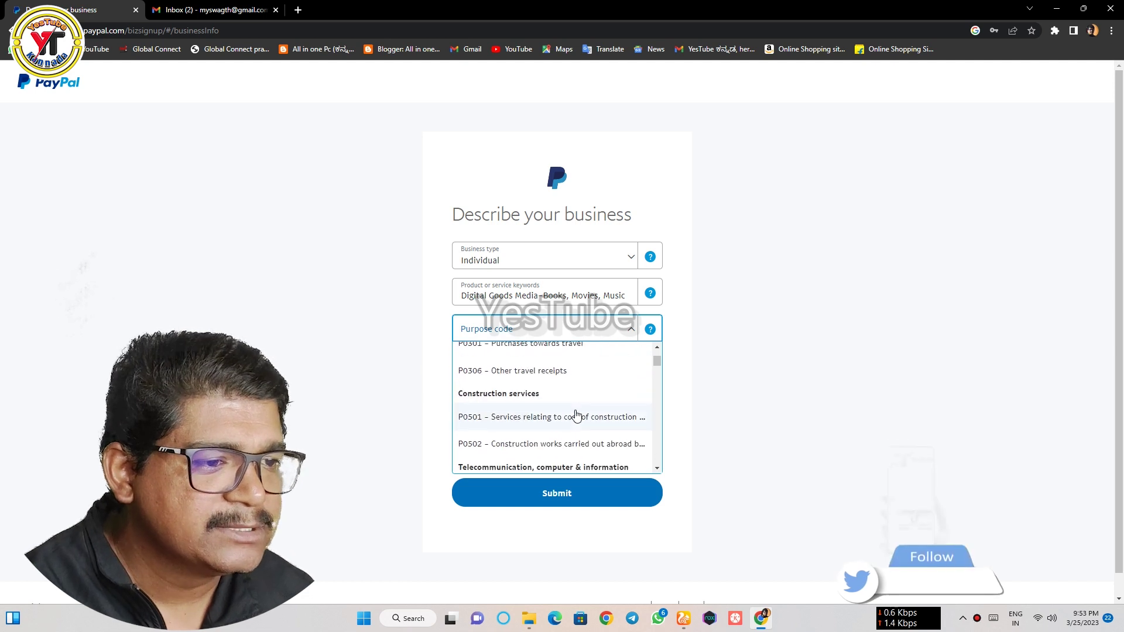
scroll(577, 412, down, 1)
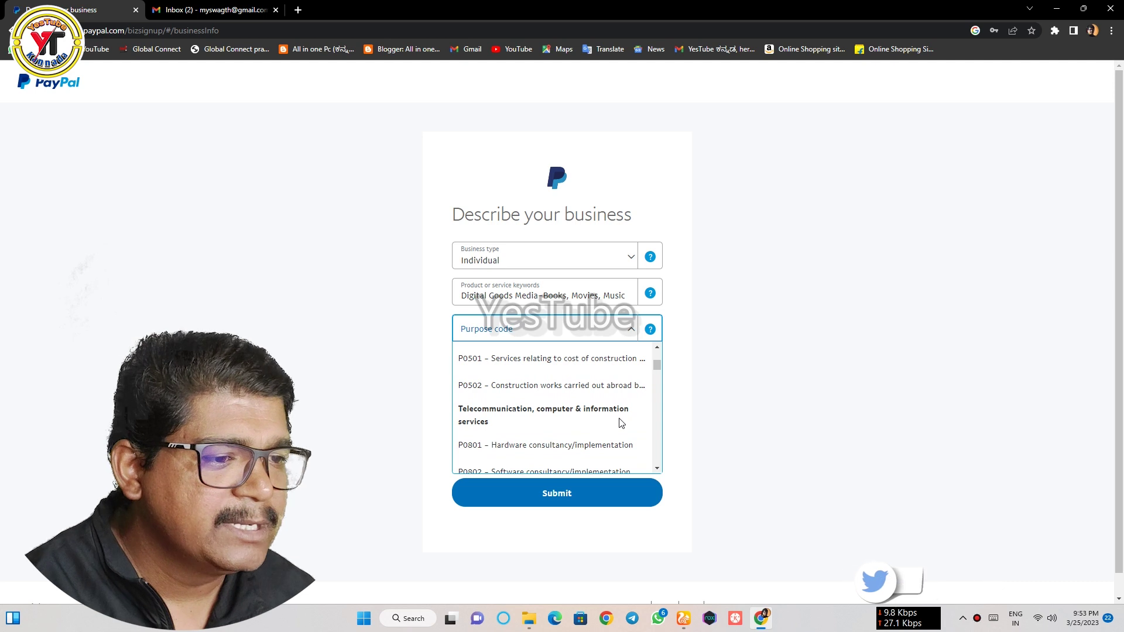
scroll(615, 424, down, 1)
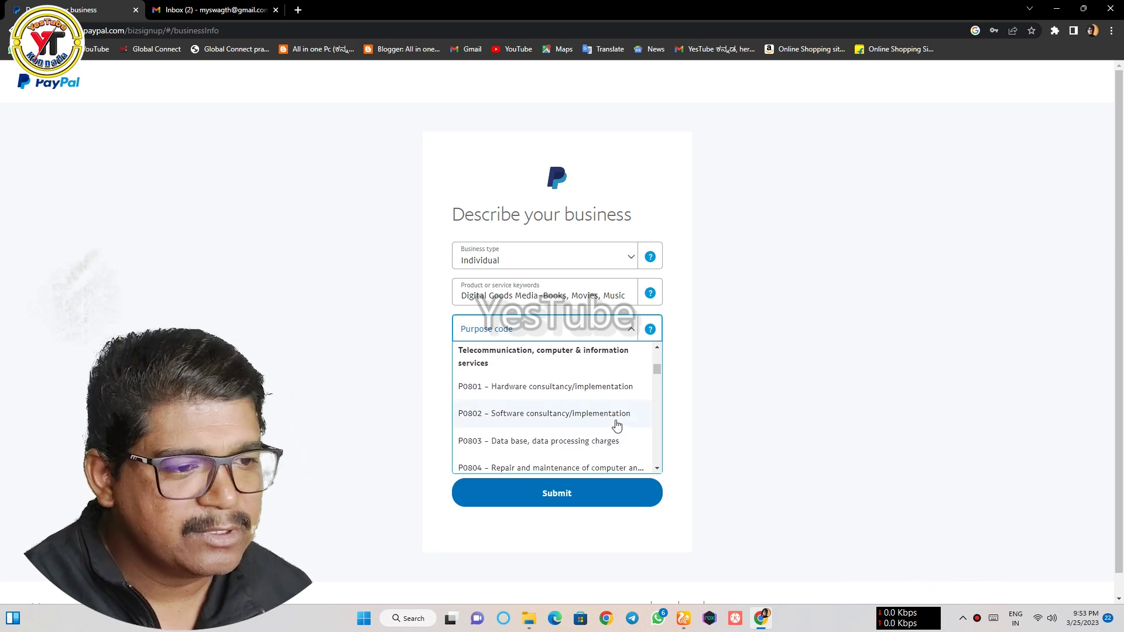
scroll(621, 426, down, 1)
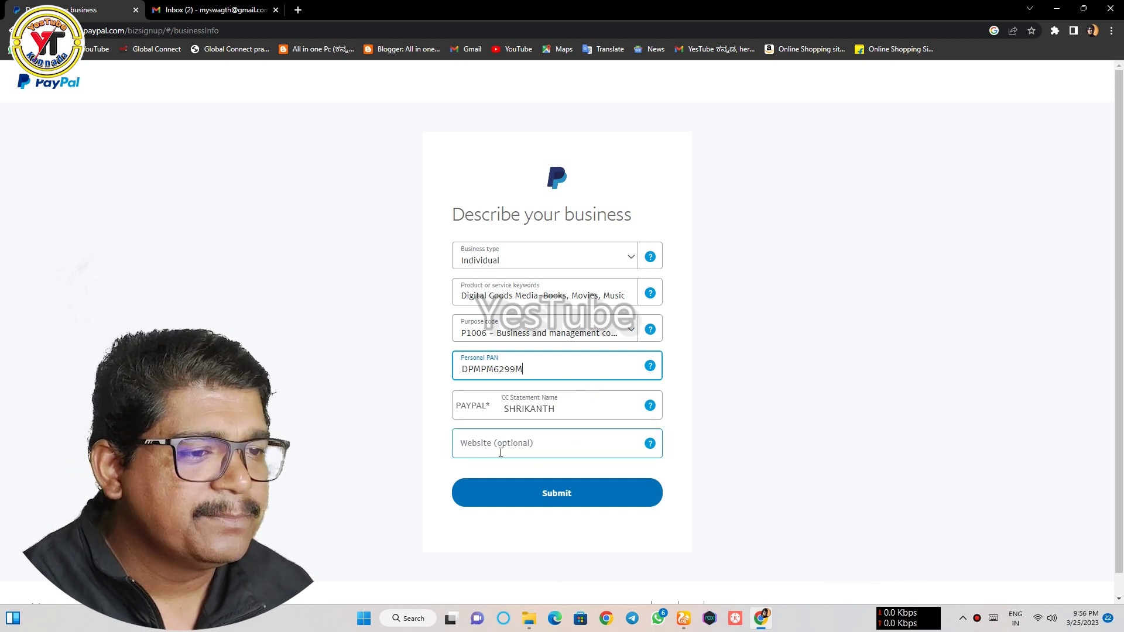
click(555, 494)
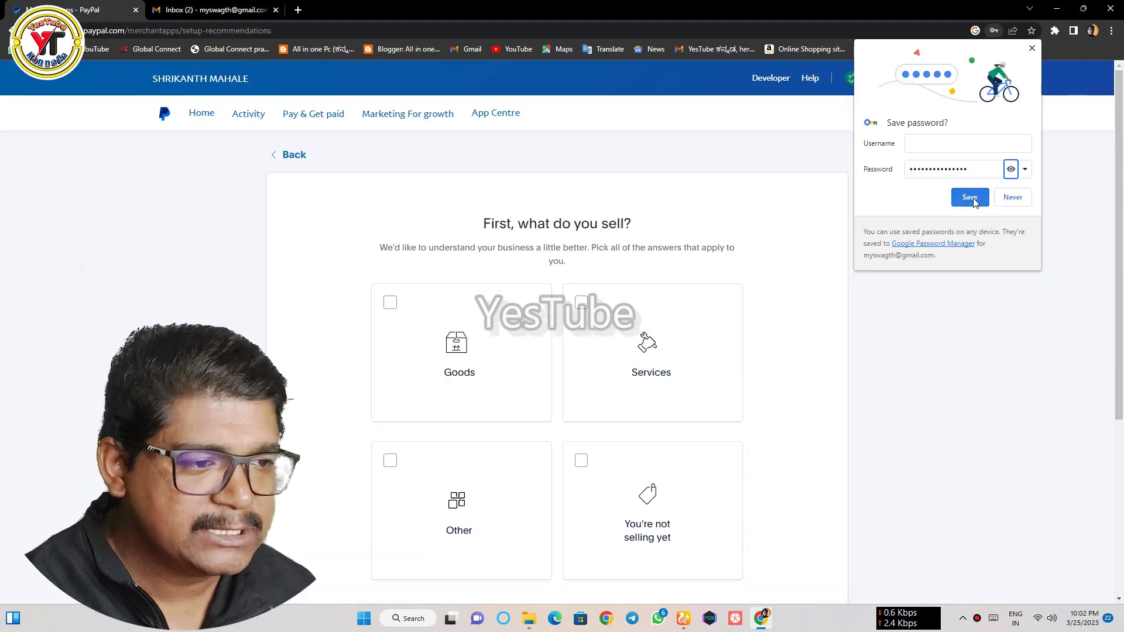
Save the account password in the browser, and submit Services and Other as what the business sells.
click(970, 198)
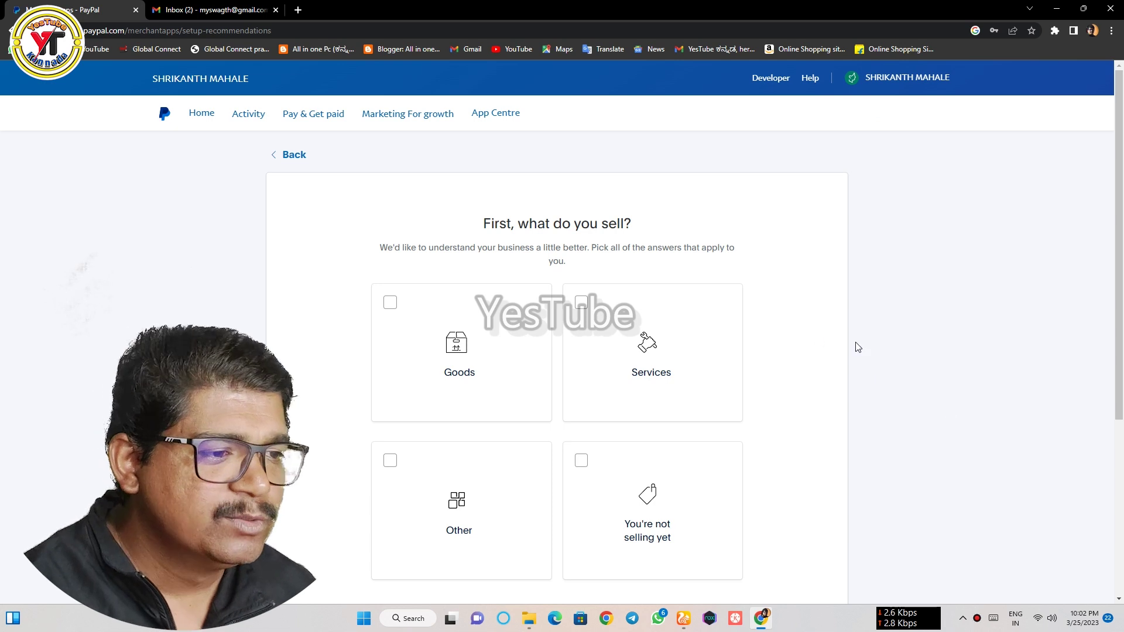
click(586, 307)
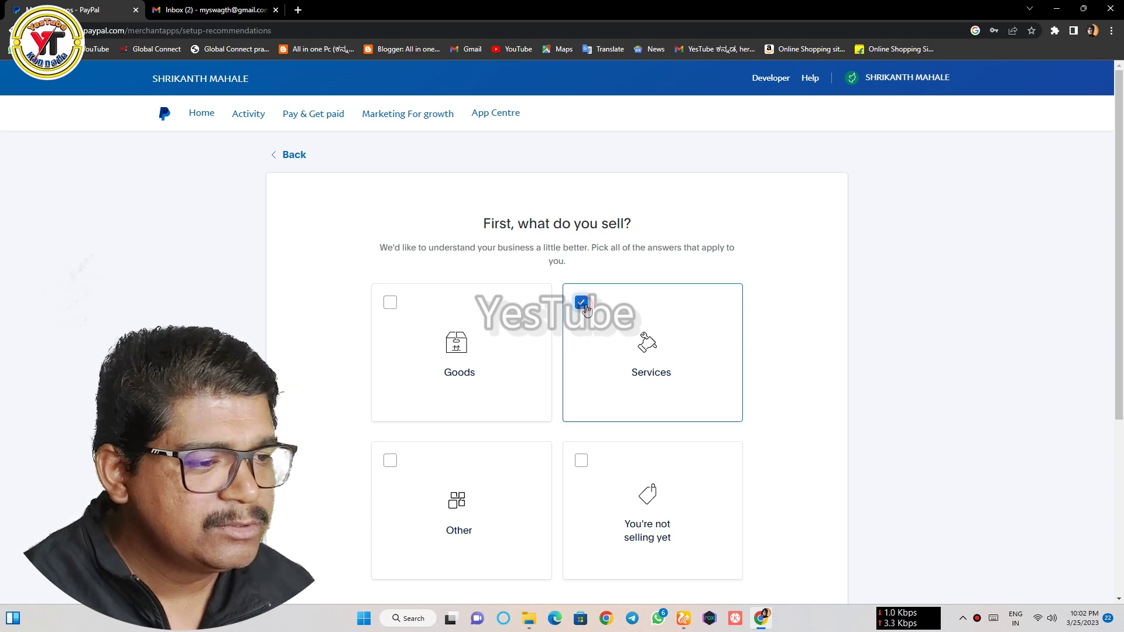
click(390, 463)
scroll(808, 466, down, 3)
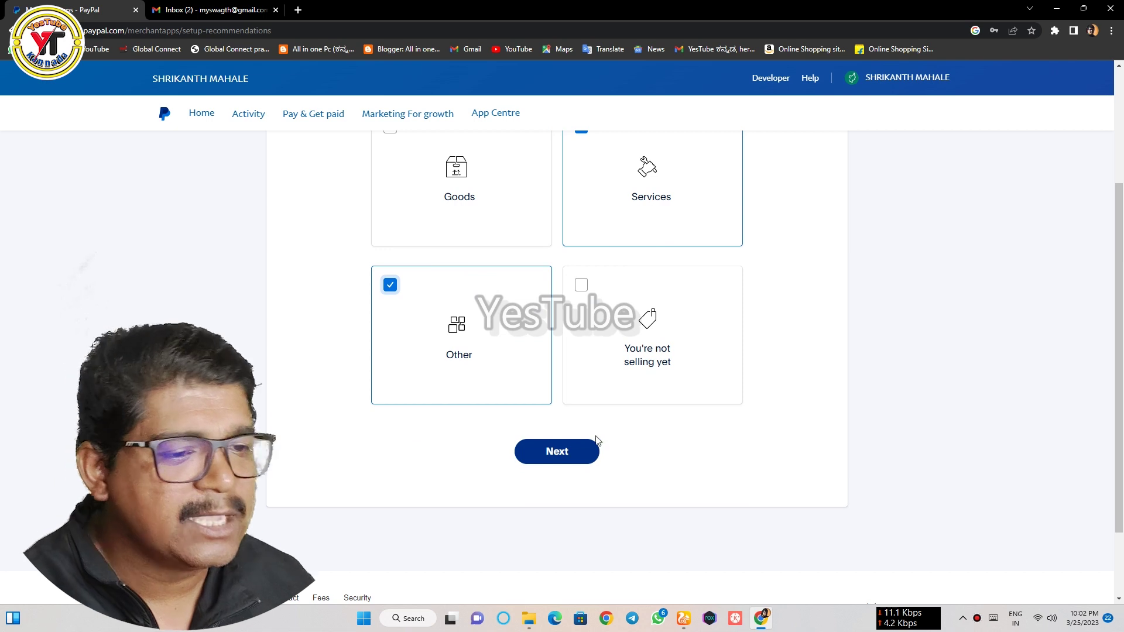
click(563, 458)
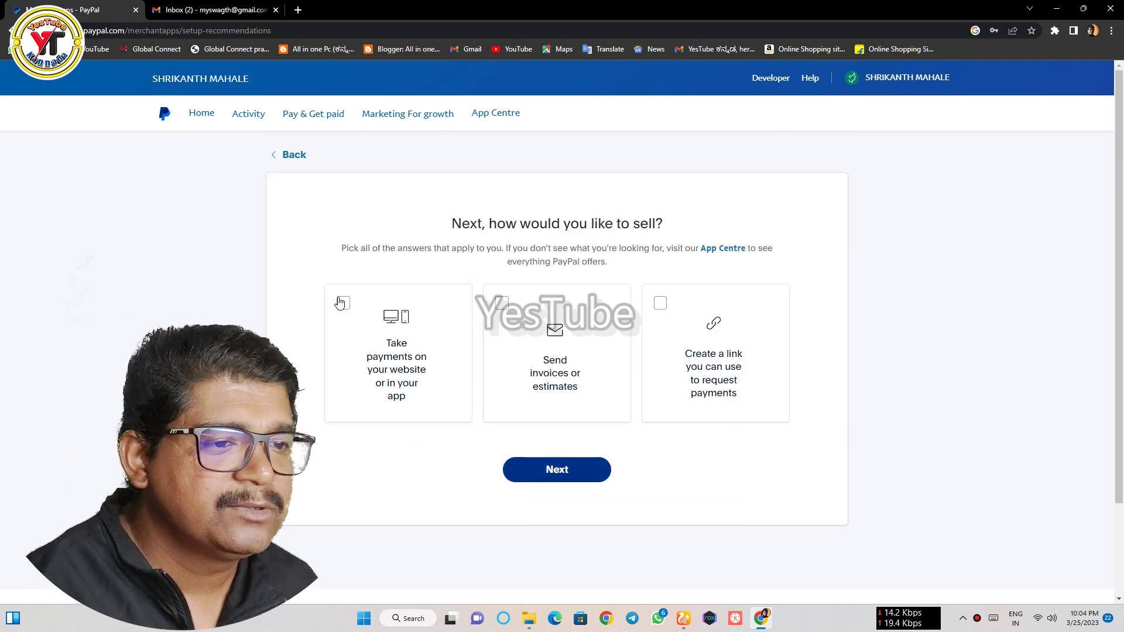
Choose website or app payments, invoices or estimates, and payment request links as the selling methods, and continue.
click(342, 303)
click(502, 303)
click(660, 303)
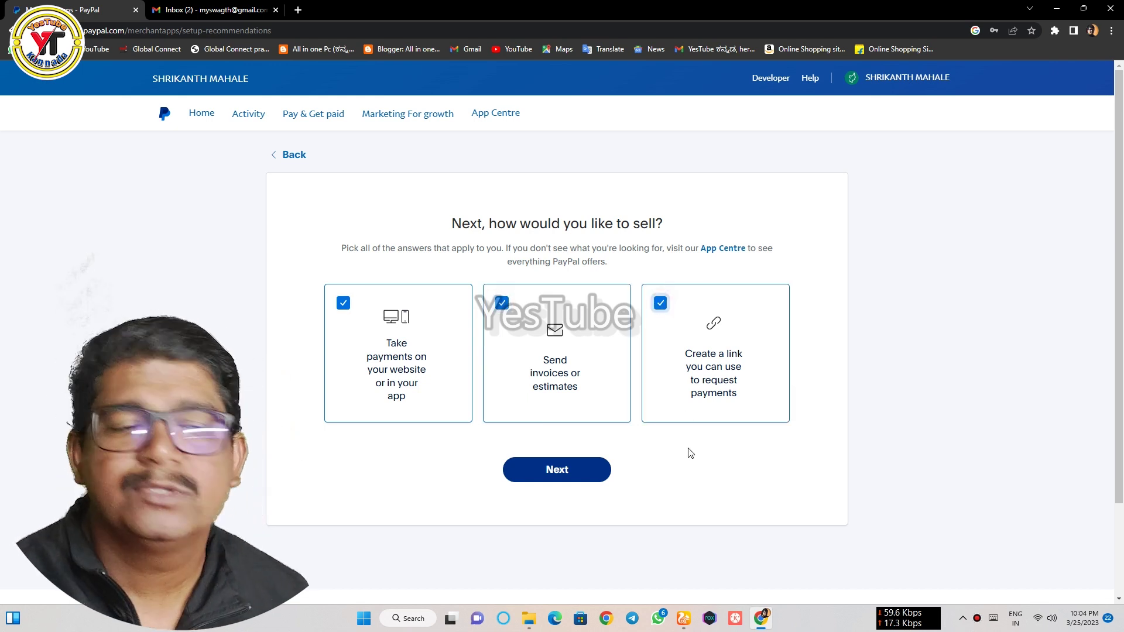
click(556, 468)
Select both single-transaction and recurring purchases, and choose the pre-built setup that doesn't require coding.
click(390, 290)
click(581, 289)
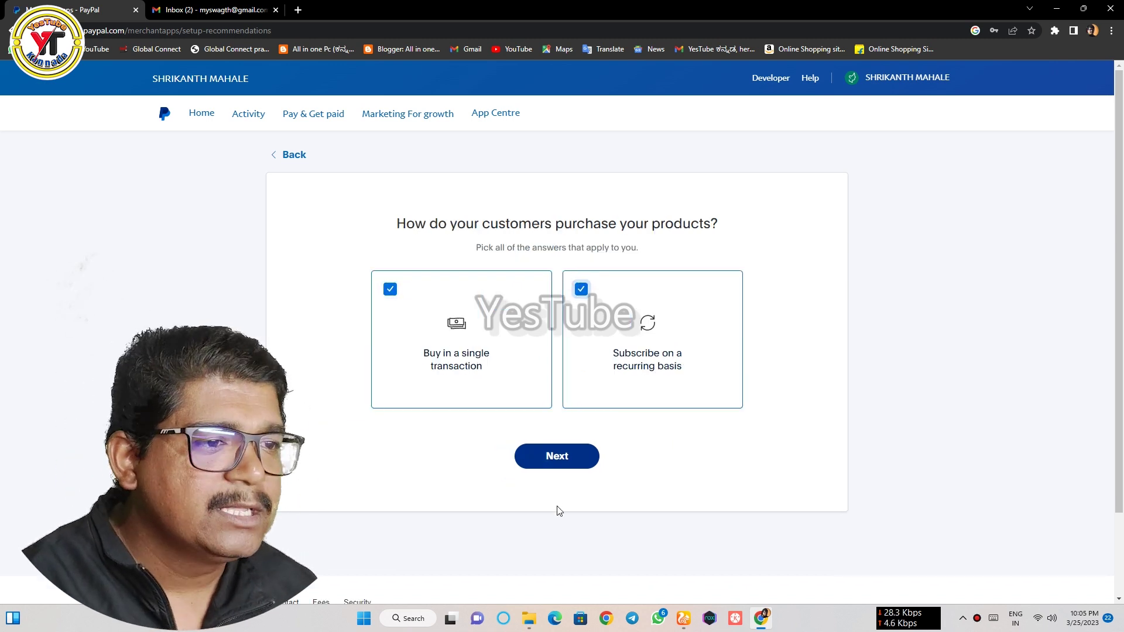
click(558, 458)
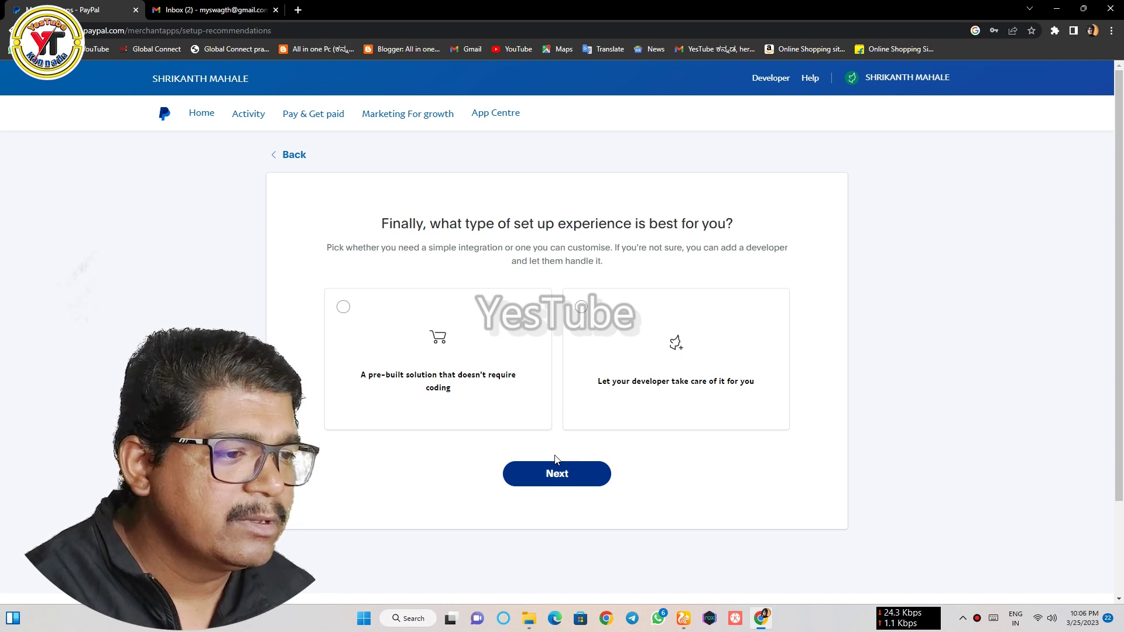
click(343, 307)
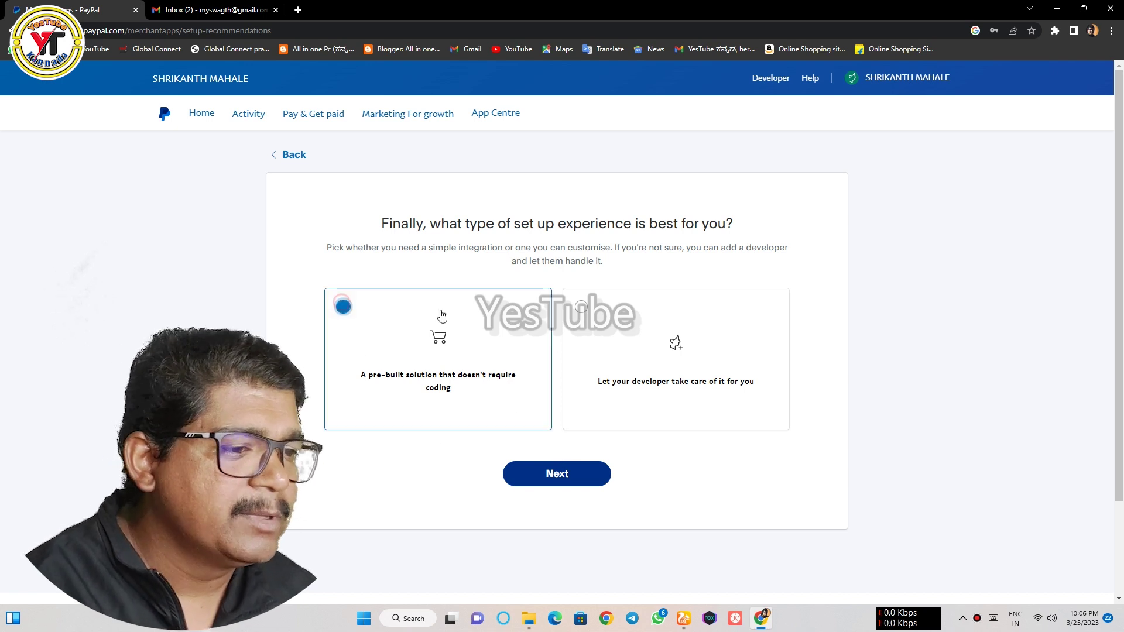
click(555, 475)
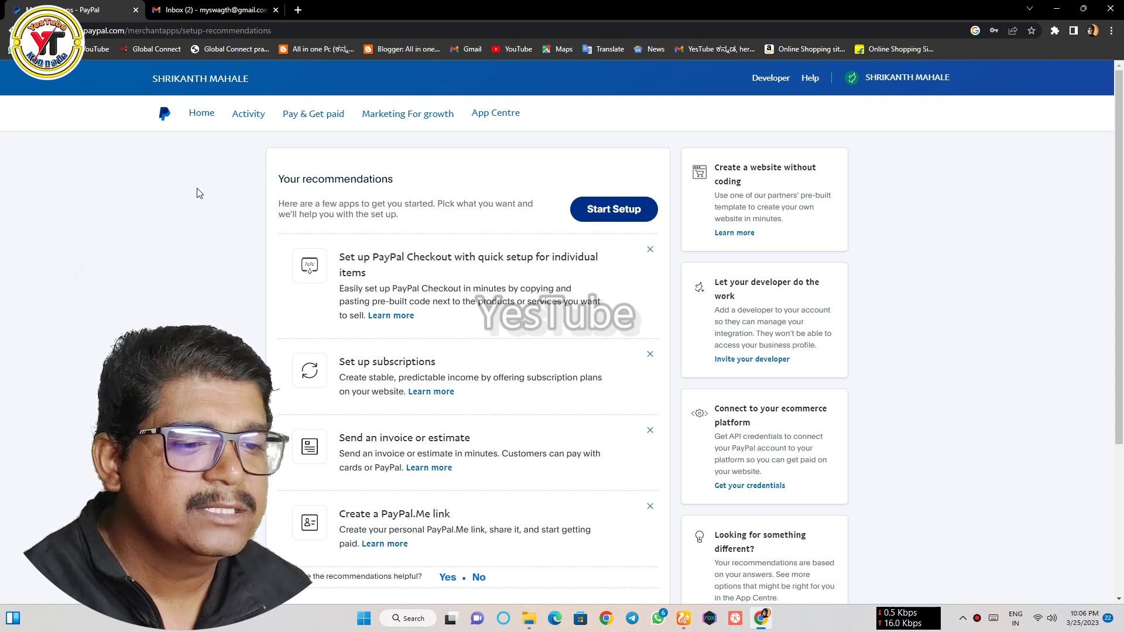
Go to the business account's home page and open the details of the Confirm email address notification.
click(200, 116)
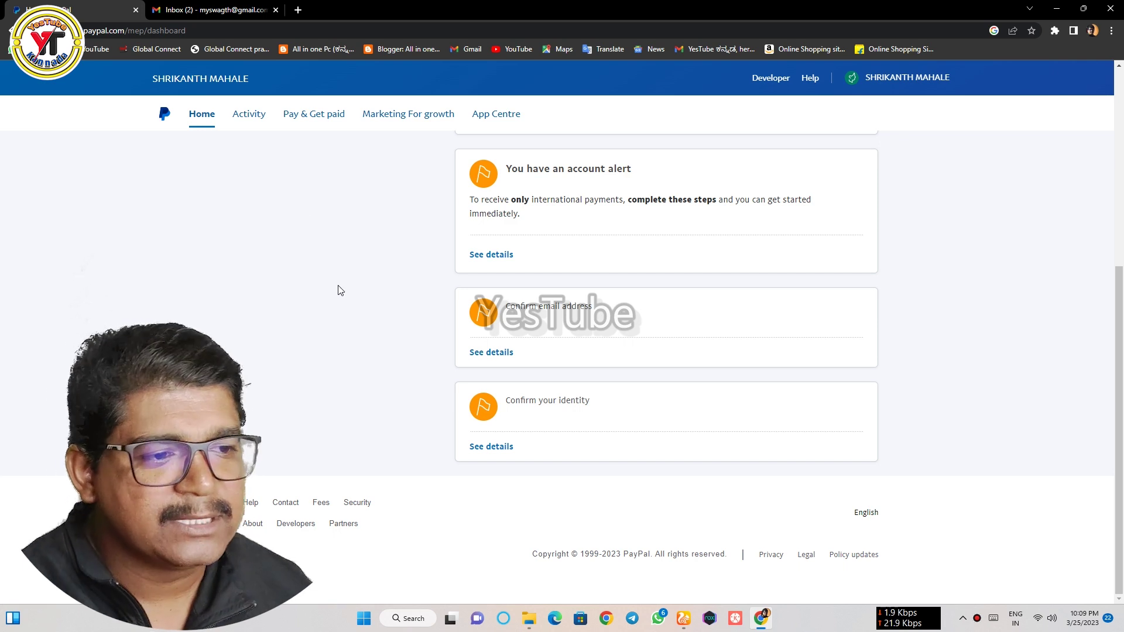
scroll(343, 287, up, 2)
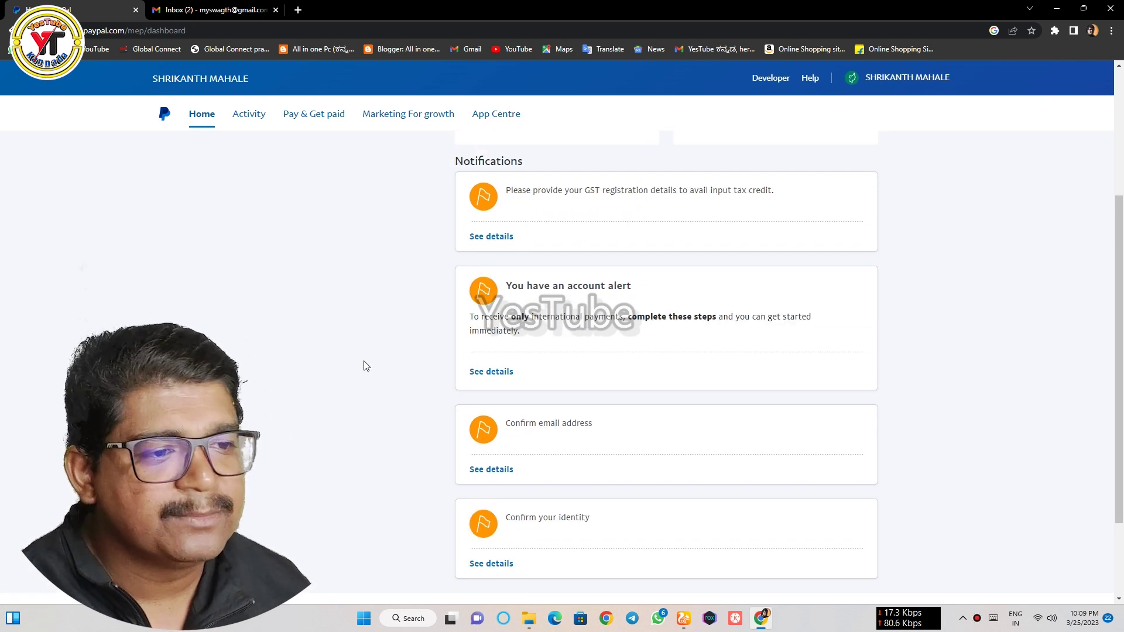
scroll(349, 396, down, 2)
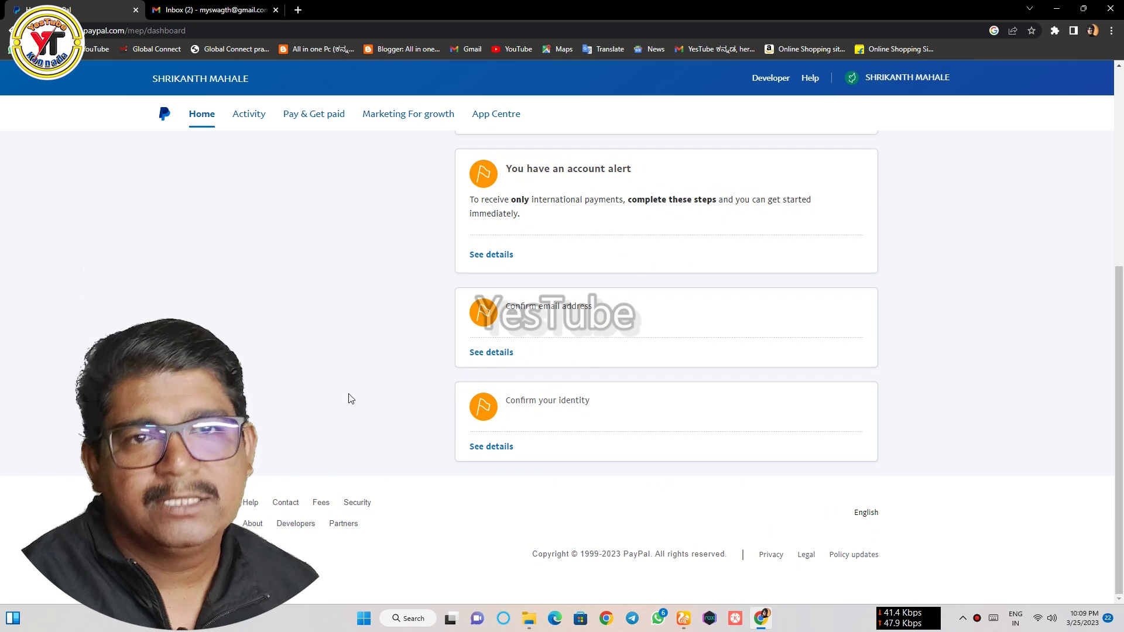
scroll(374, 372, up, 5)
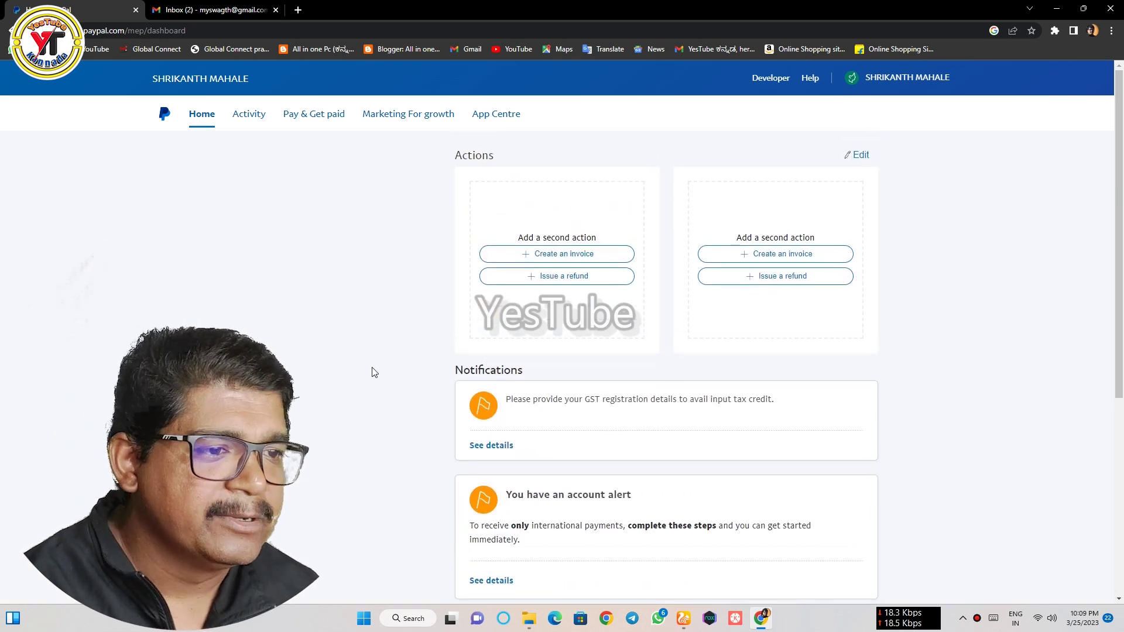
scroll(374, 373, down, 4)
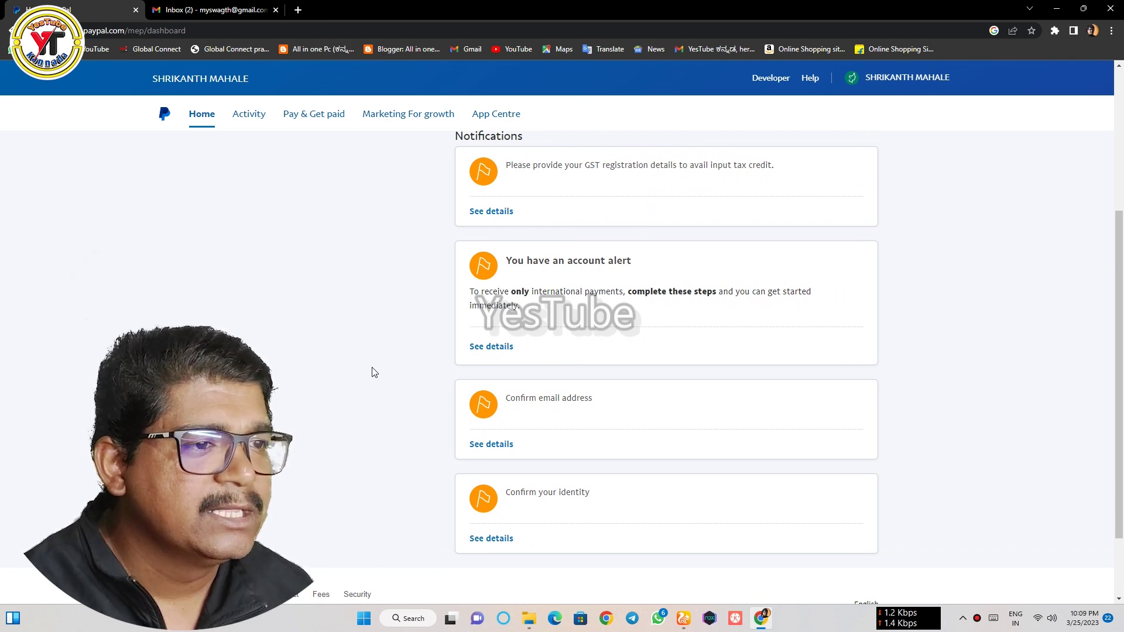
scroll(426, 373, down, 2)
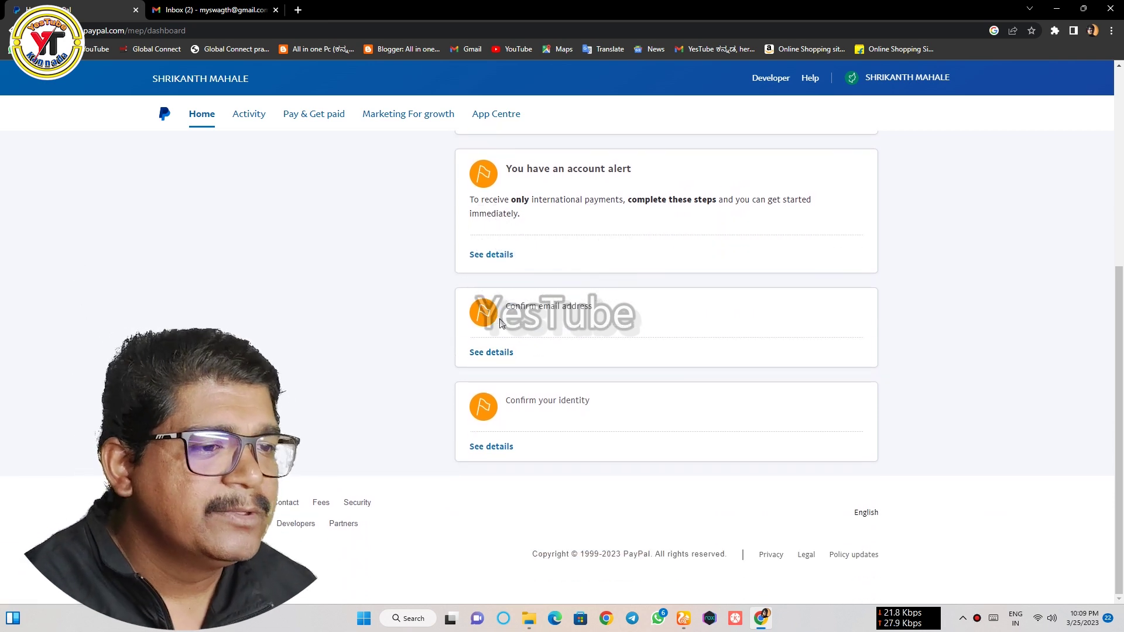
click(488, 353)
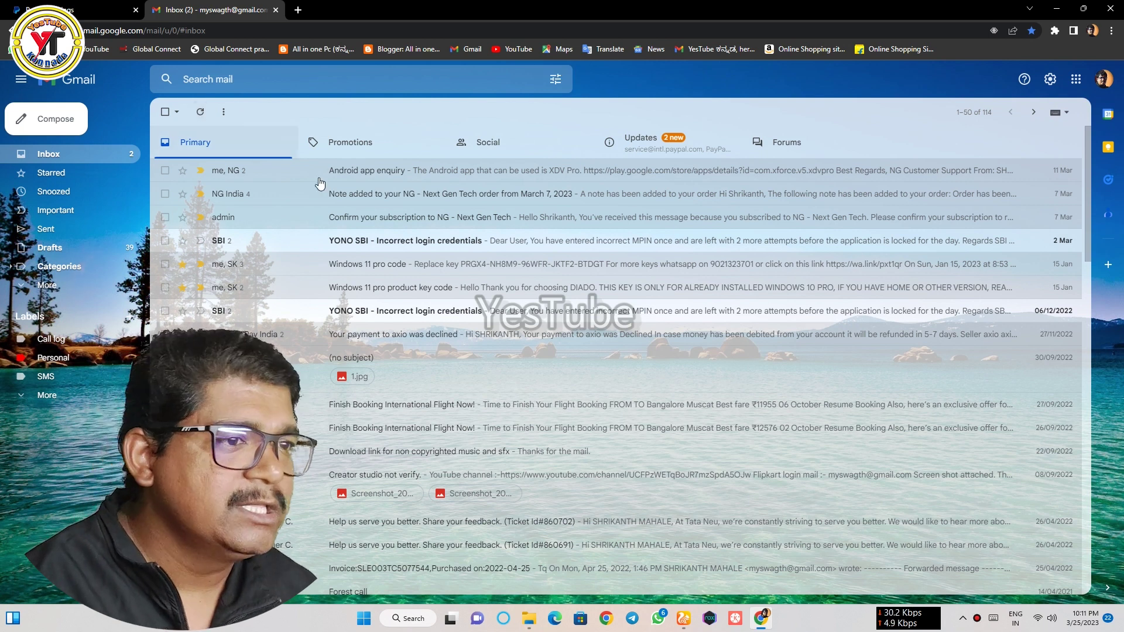
Switch to Gmail, open PayPal's email confirmation message among the updates, and confirm the email address with the account password.
click(662, 144)
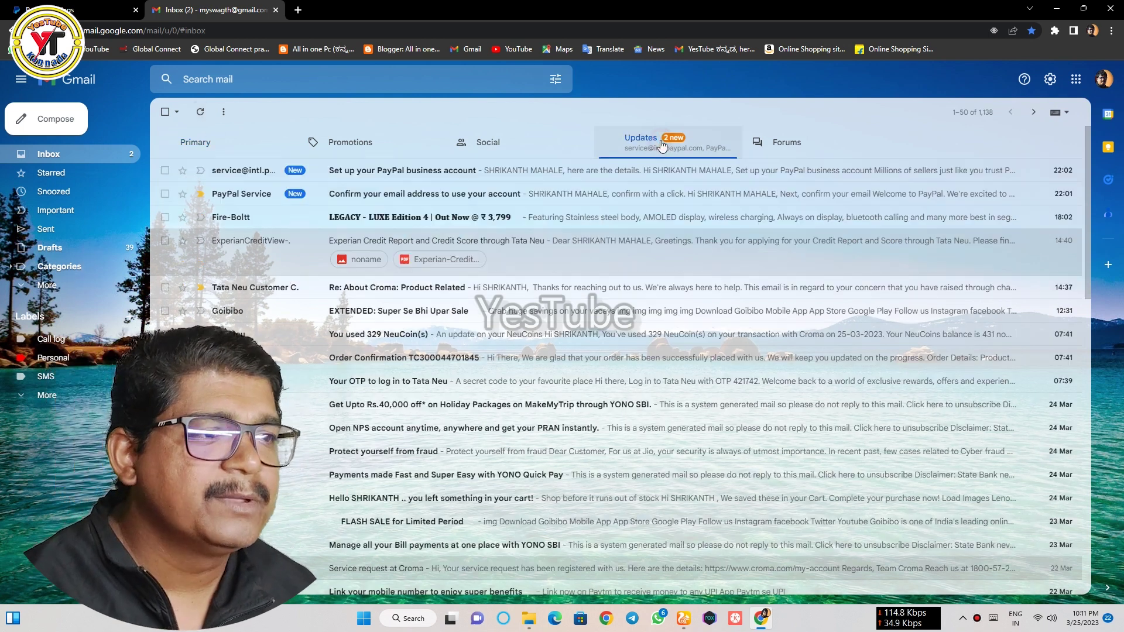
click(401, 196)
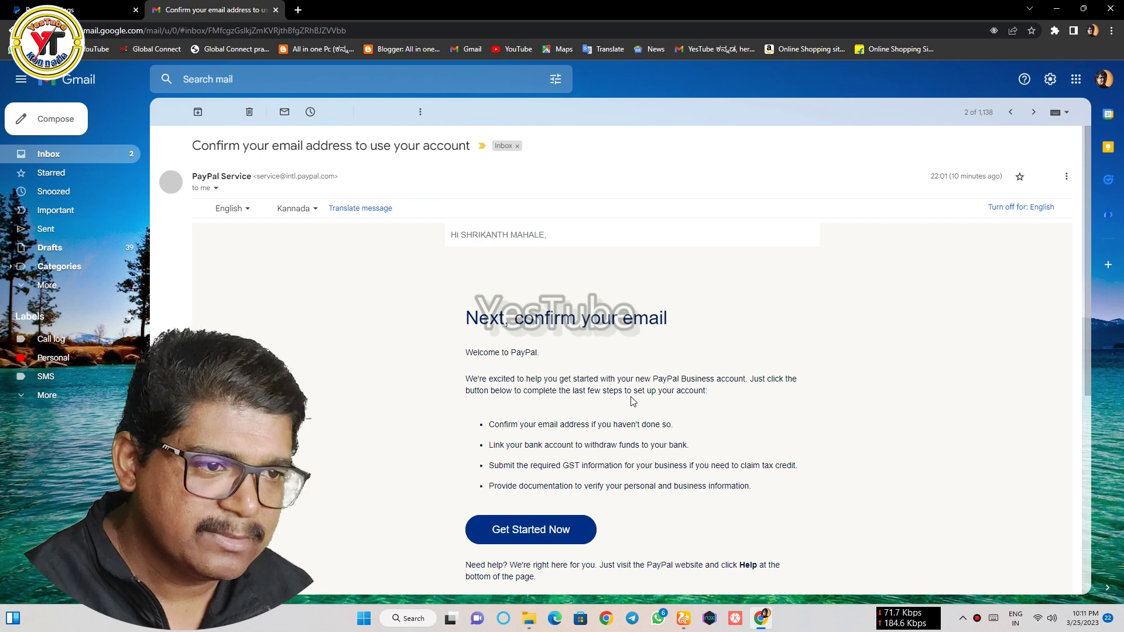
click(530, 533)
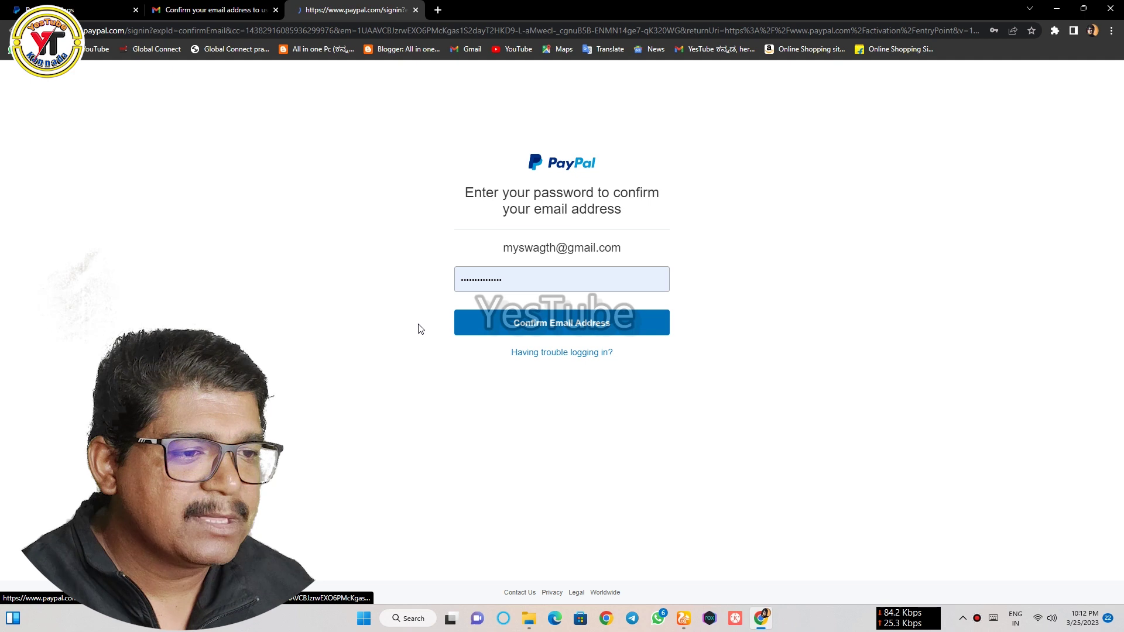
click(554, 328)
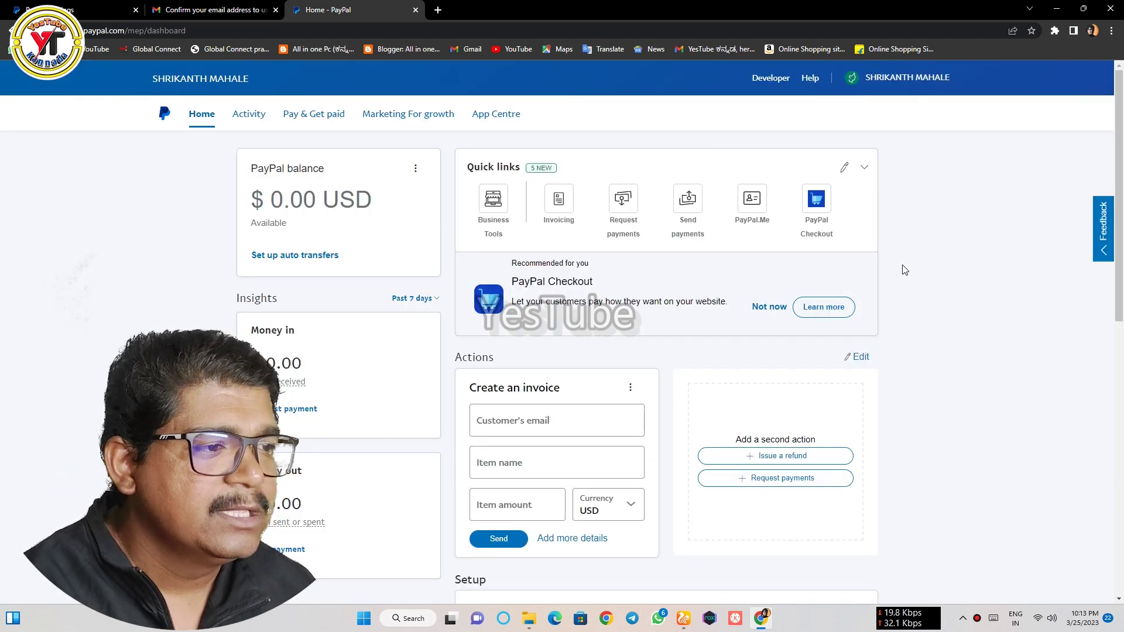
Examine the dashboard's balance, actions, setup and notifications sections for the remaining account tasks.
scroll(846, 304, down, 8)
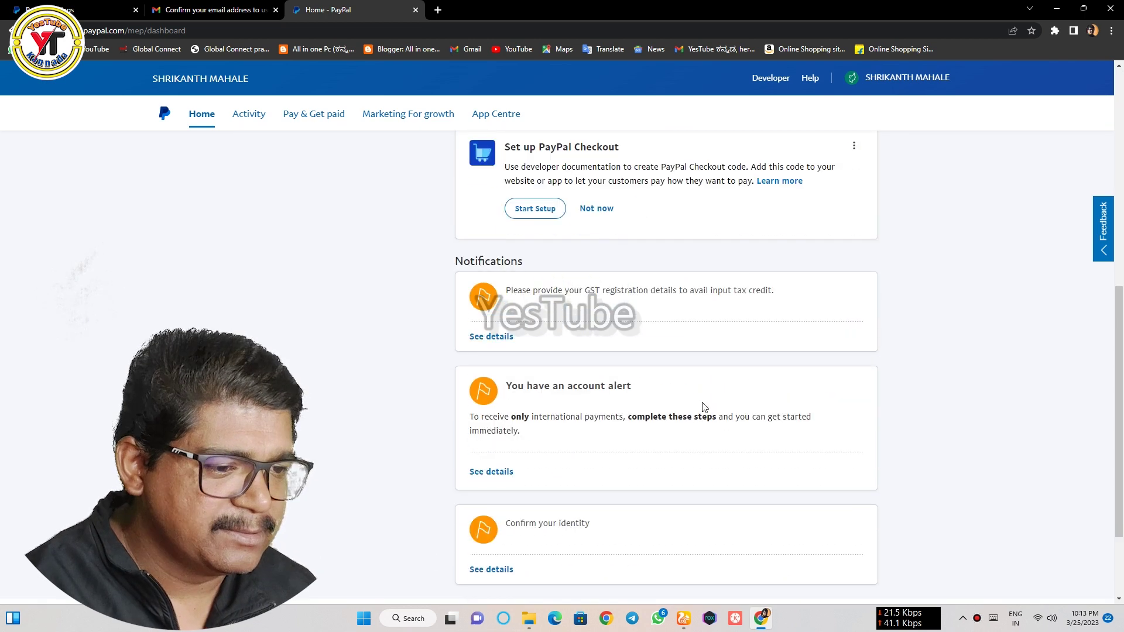
scroll(619, 465, down, 1)
scroll(624, 446, up, 1)
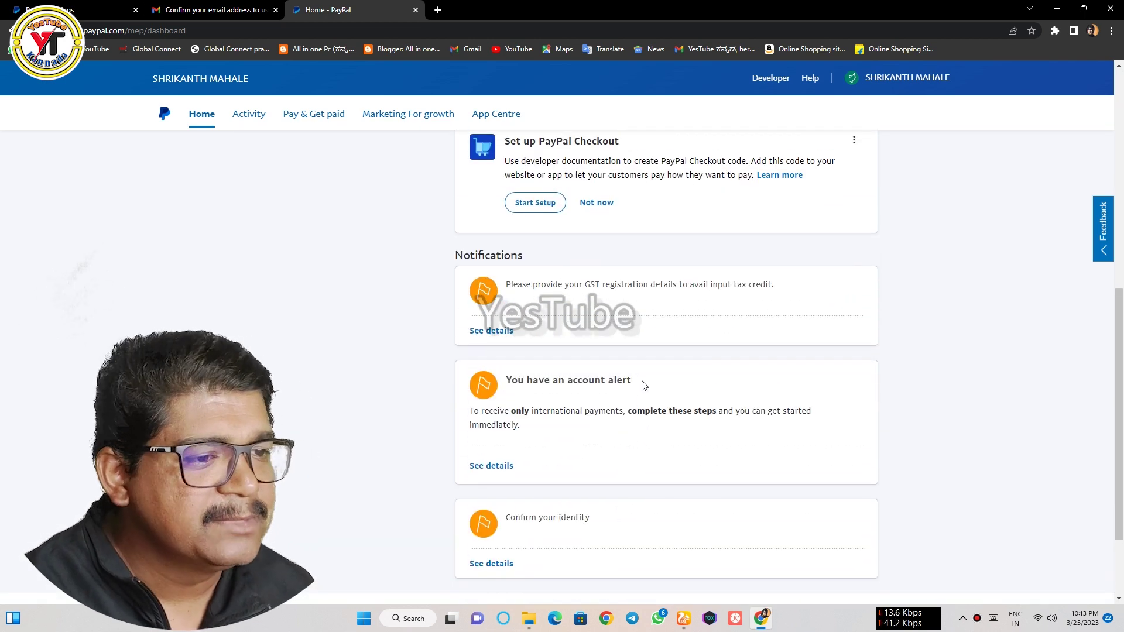
scroll(644, 387, up, 2)
scroll(644, 384, up, 3)
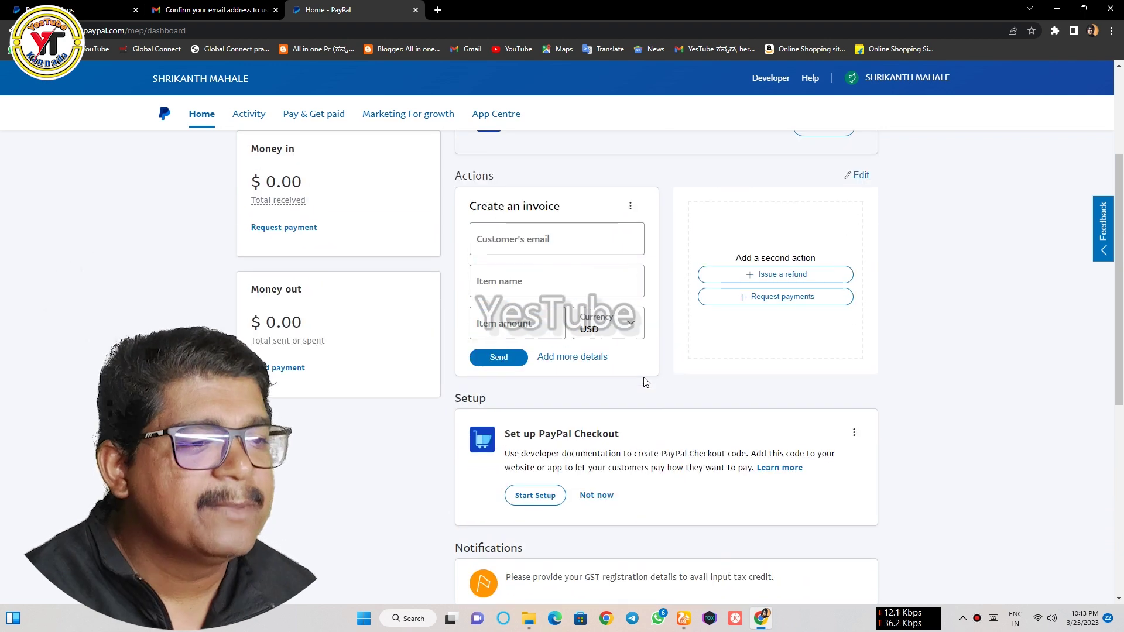
scroll(644, 381, up, 2)
scroll(960, 339, up, 1)
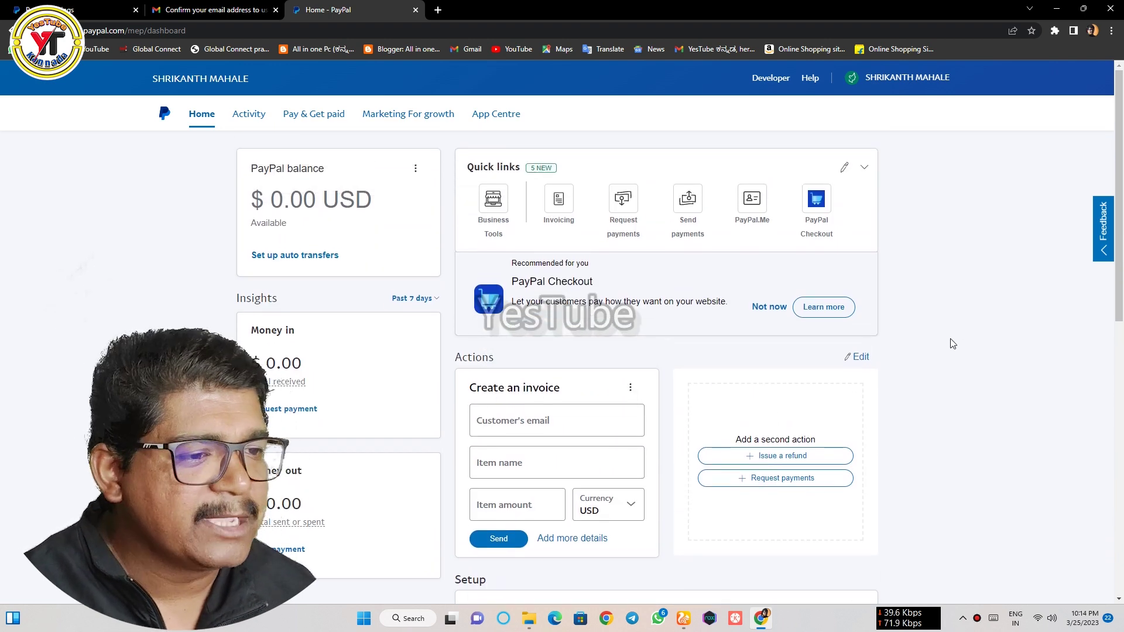
scroll(927, 345, down, 5)
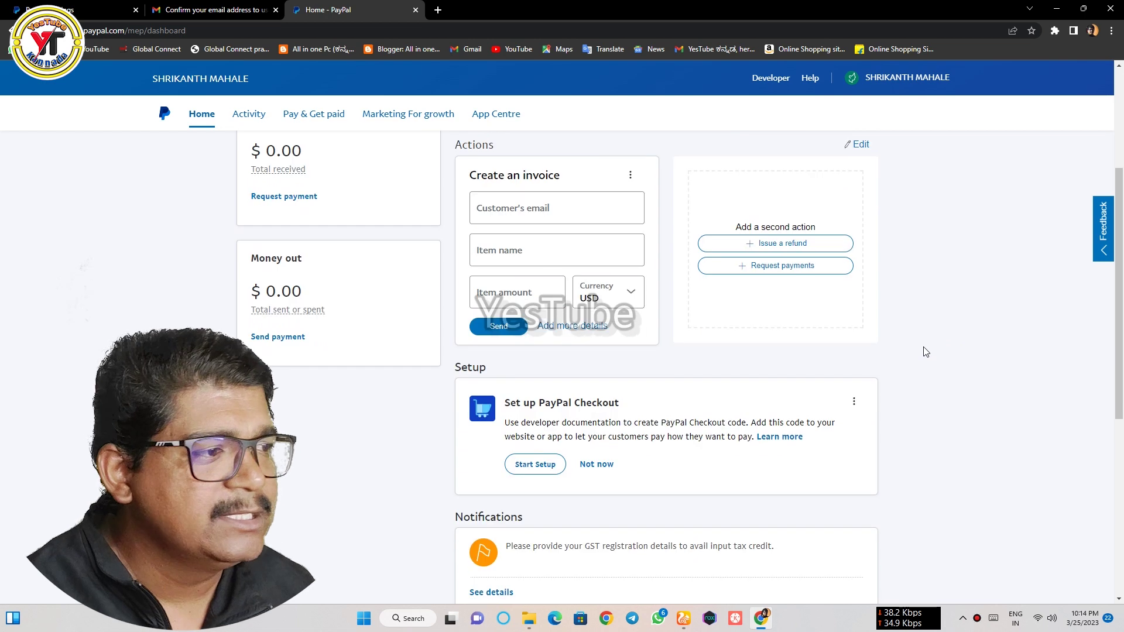
scroll(925, 351, down, 2)
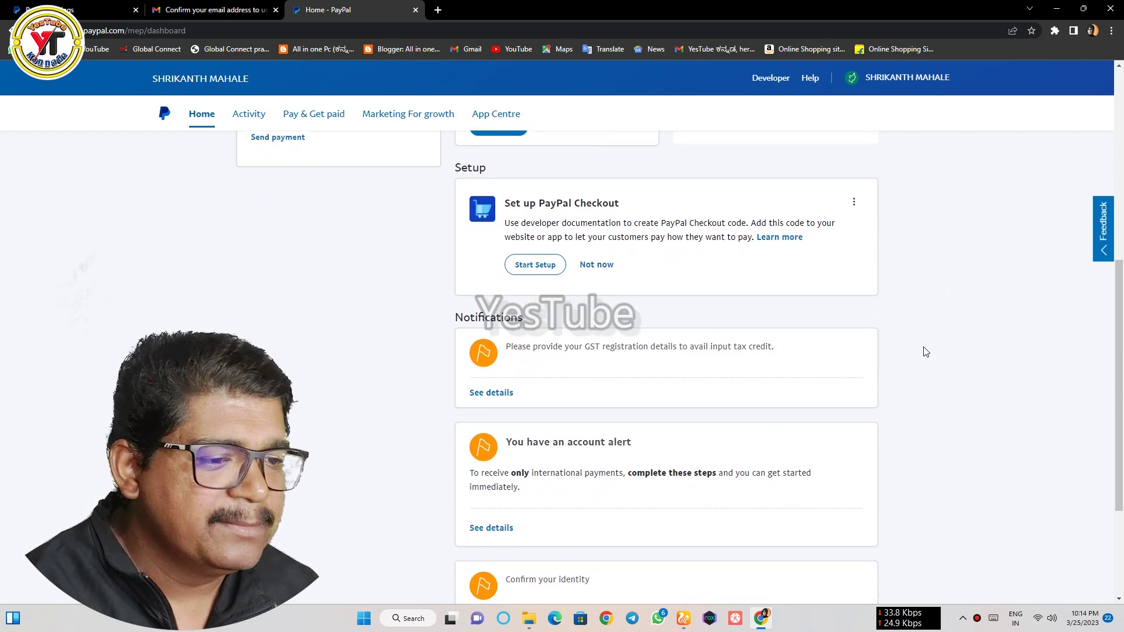
scroll(926, 351, down, 2)
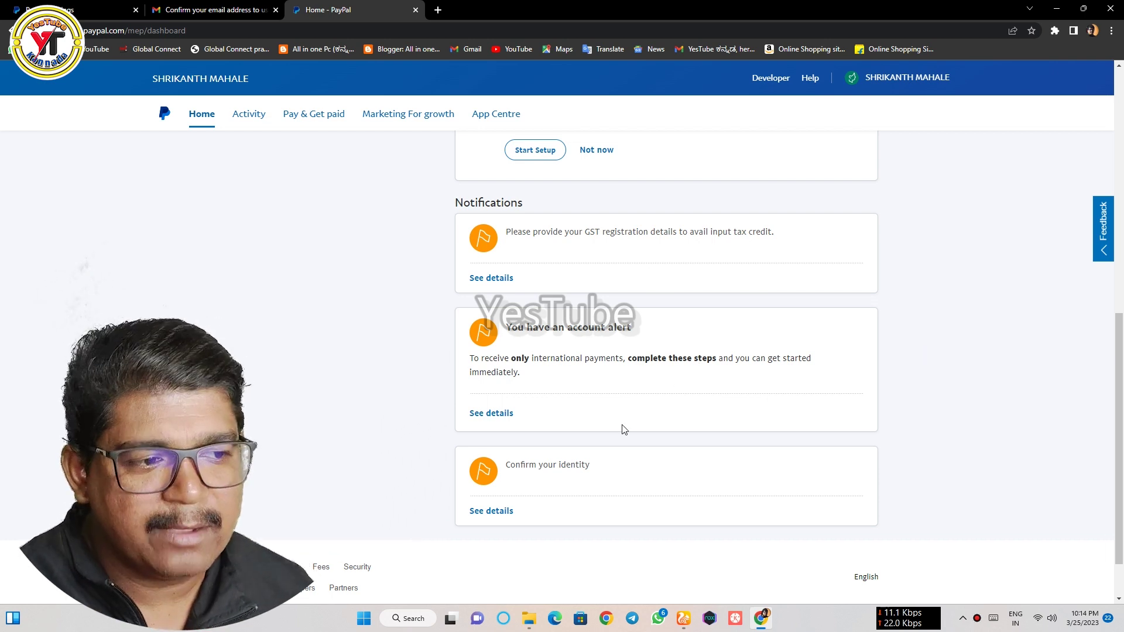
Start the identity verification from the Confirm your identity notification and proceed to the bank account verification.
click(482, 513)
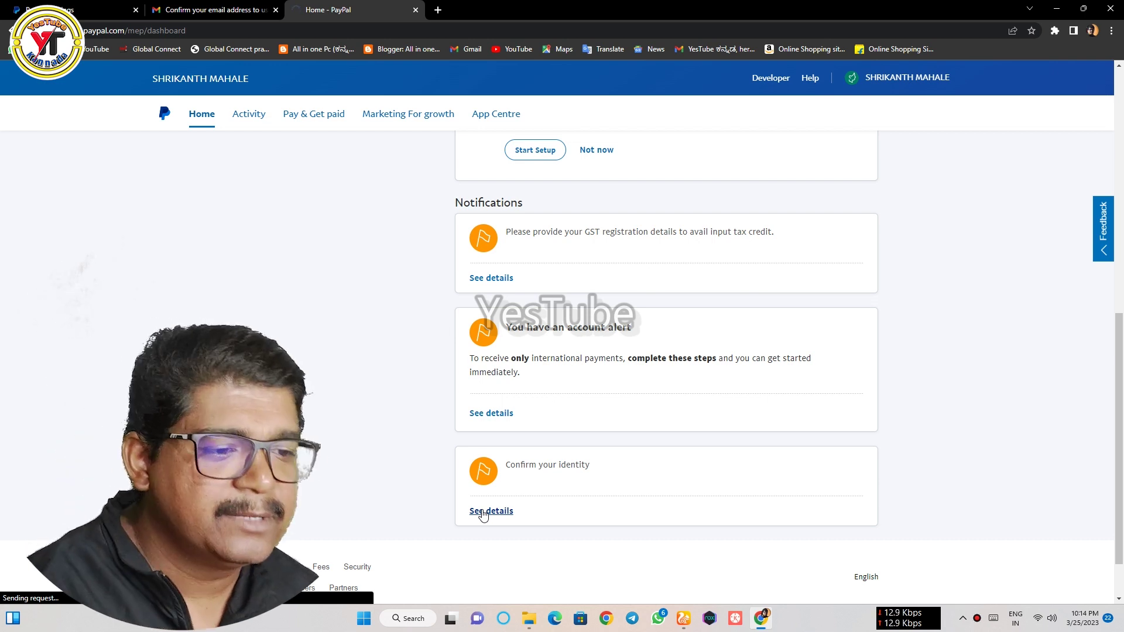
scroll(483, 515, down, 1)
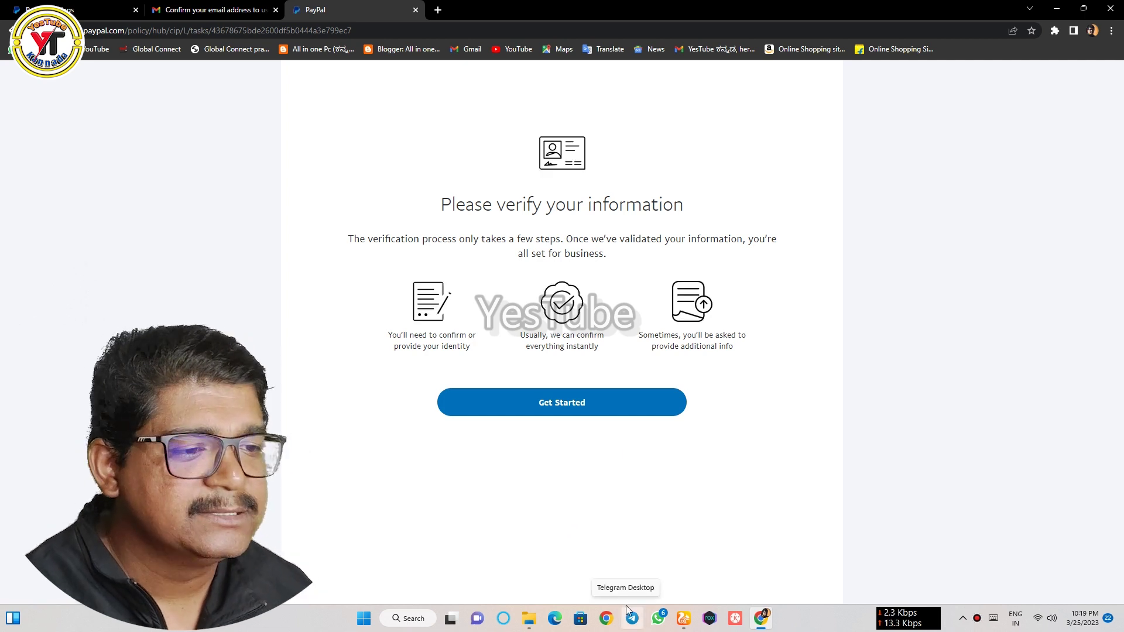
click(561, 405)
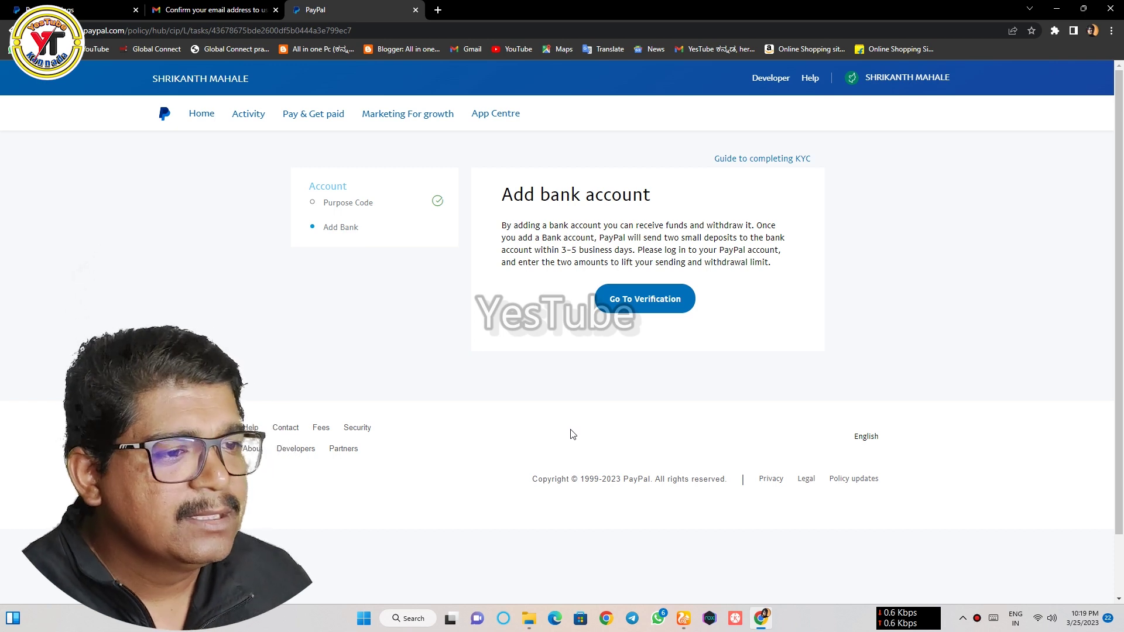
click(646, 300)
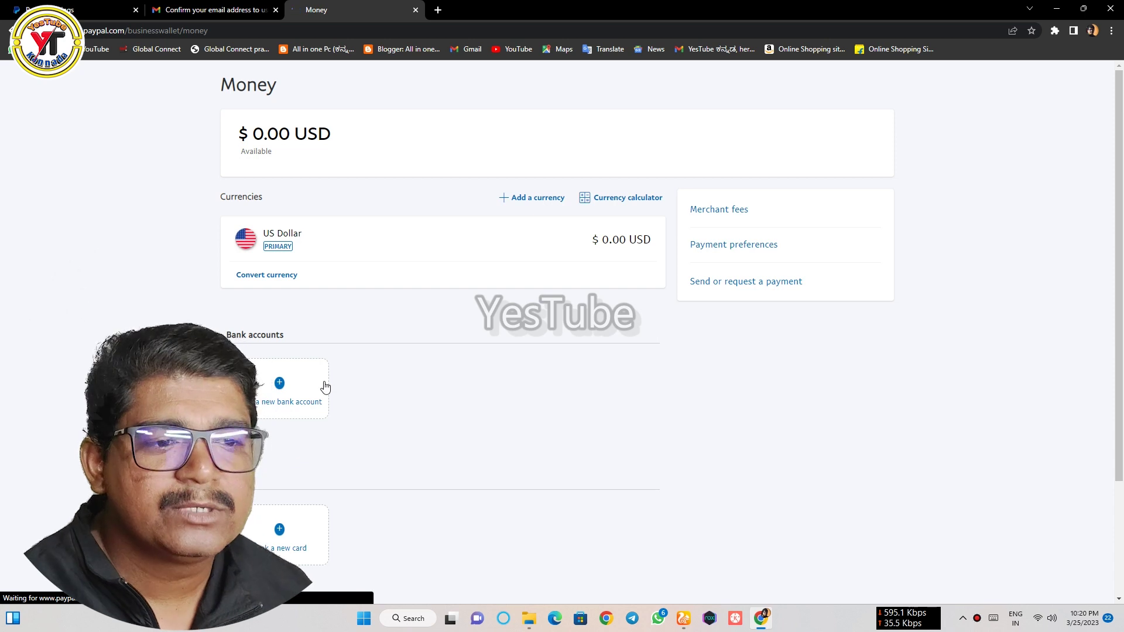
Link a new Karnataka Bank Limited account, acknowledge the two-deposit confirmation instructions, and check the listed bank accounts.
click(282, 404)
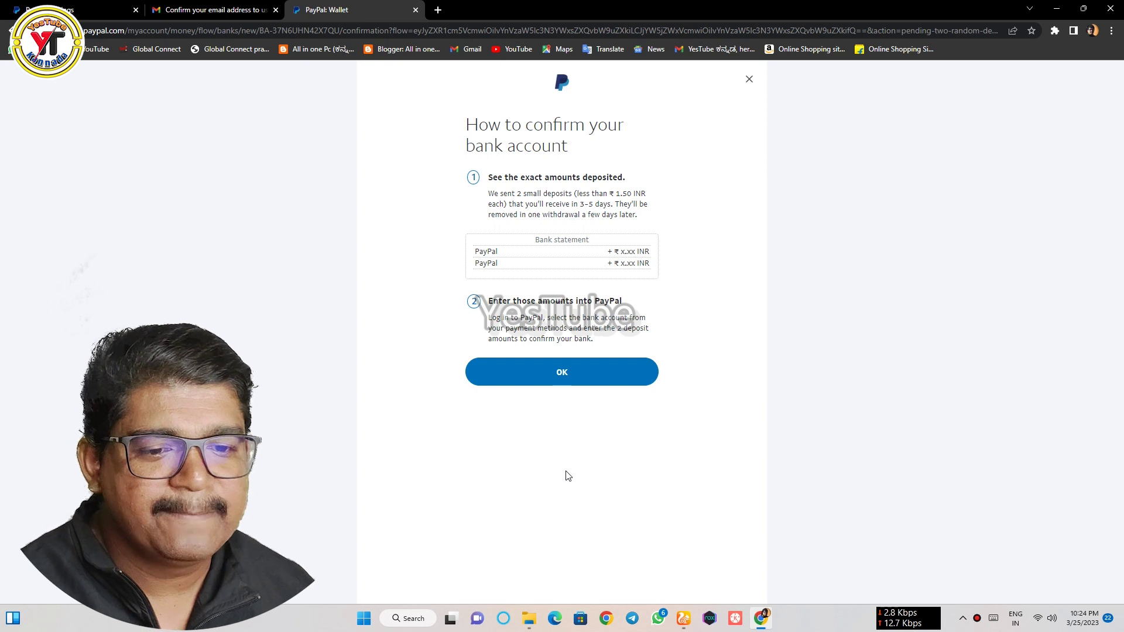
click(563, 375)
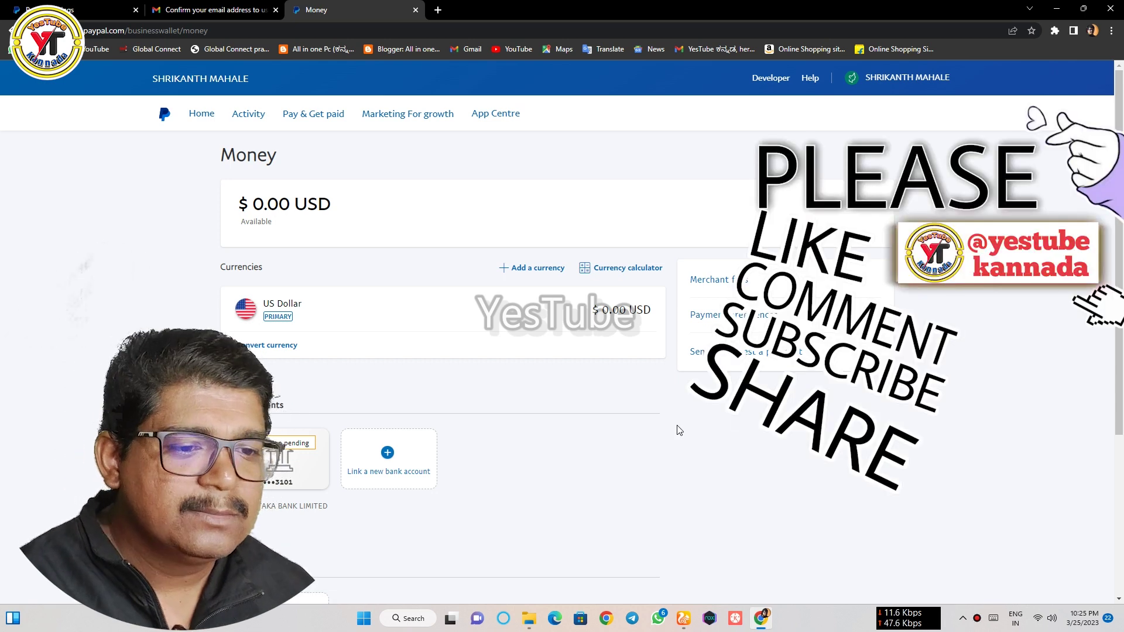
scroll(677, 432, down, 2)
scroll(681, 434, up, 3)
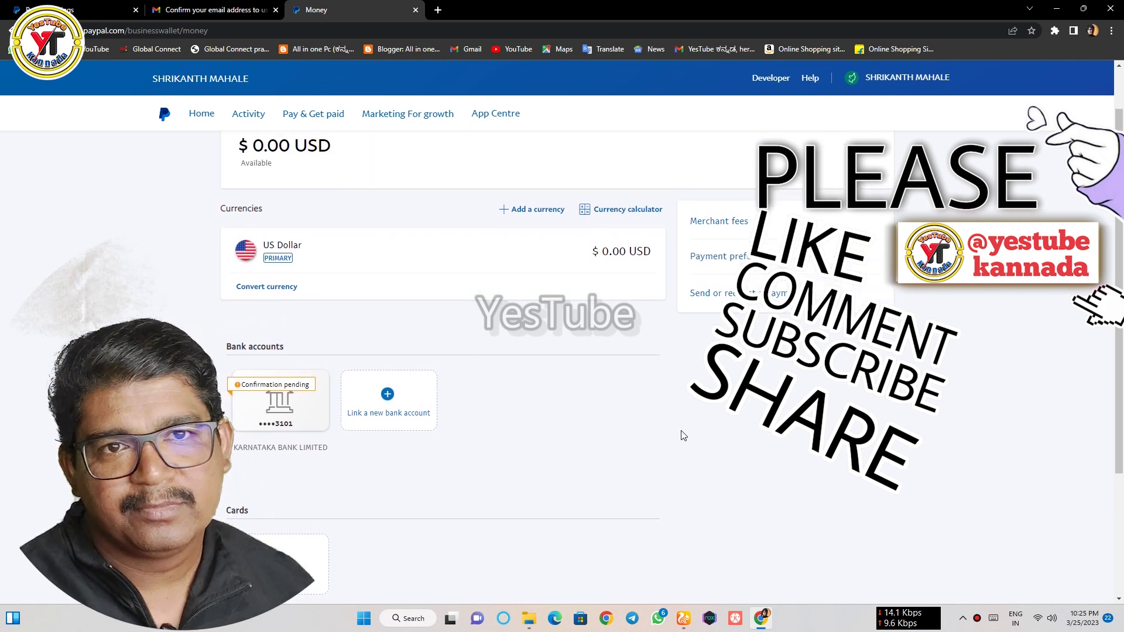